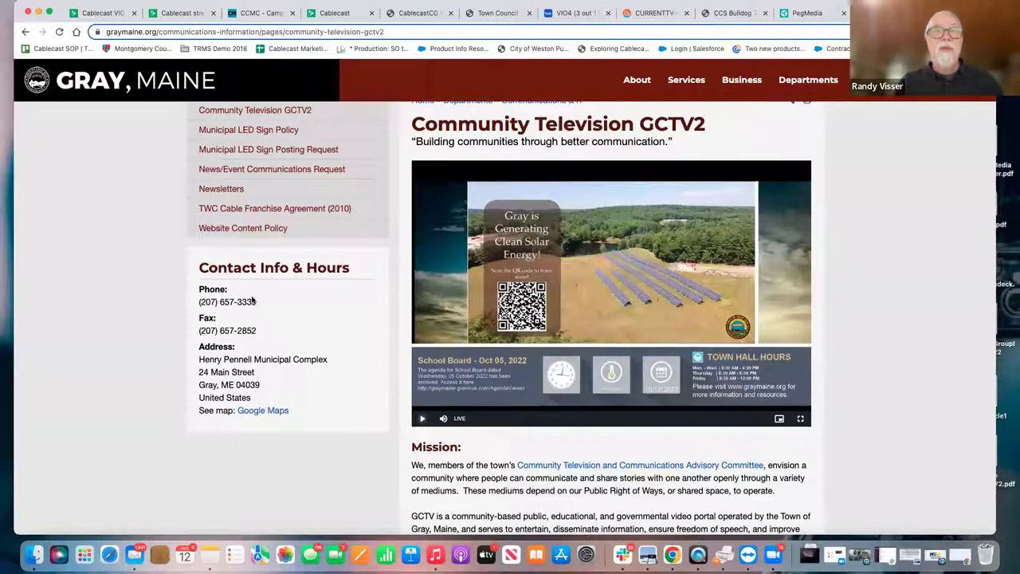
Open Cablecast CG, expand the zone selector, and check the YourTown TV channel's web display before returning to the selector.
{"action": "left_click", "coordinate": [322, 15]}
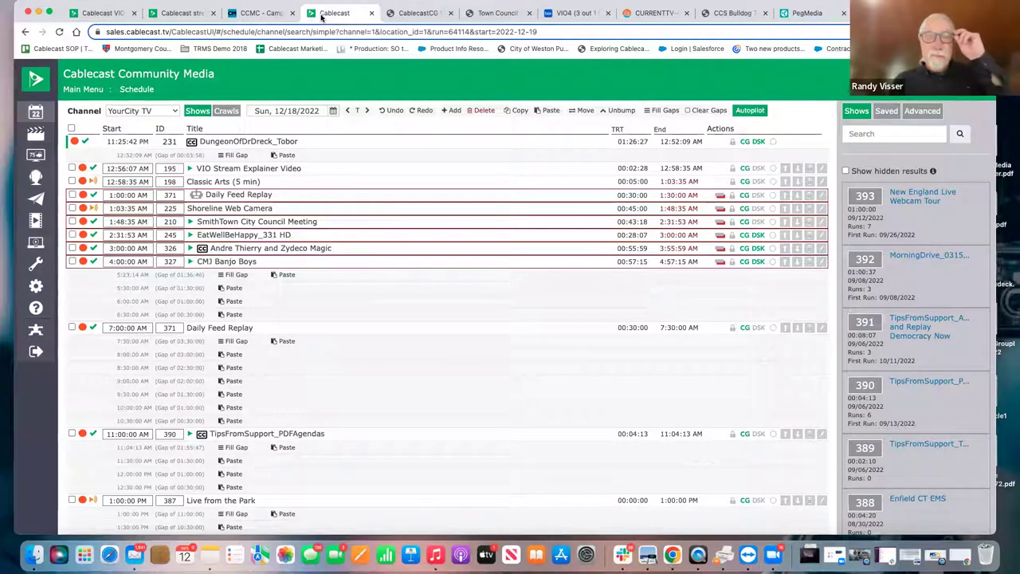
{"action": "left_click", "coordinate": [35, 156]}
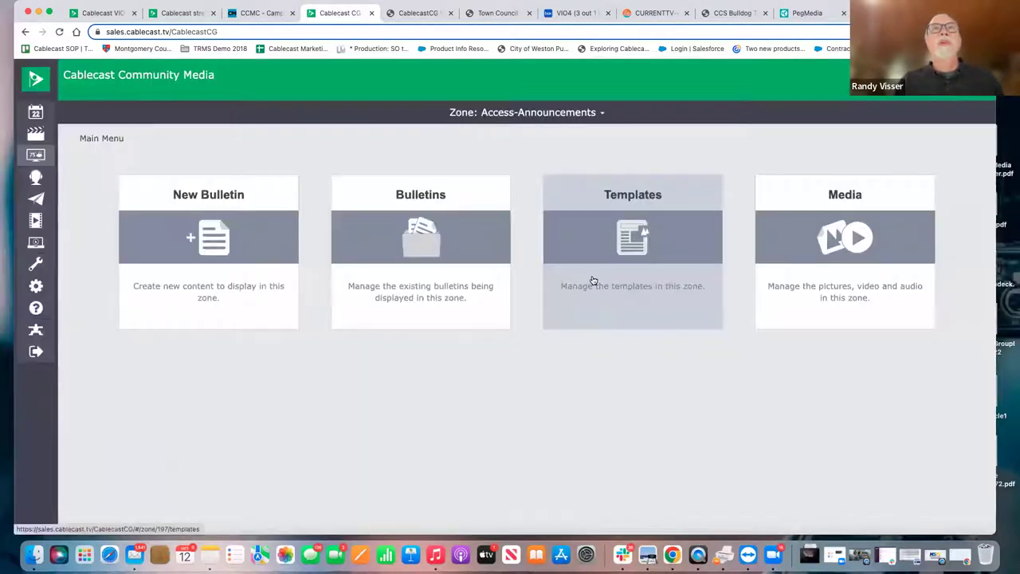
{"action": "left_click", "coordinate": [592, 114]}
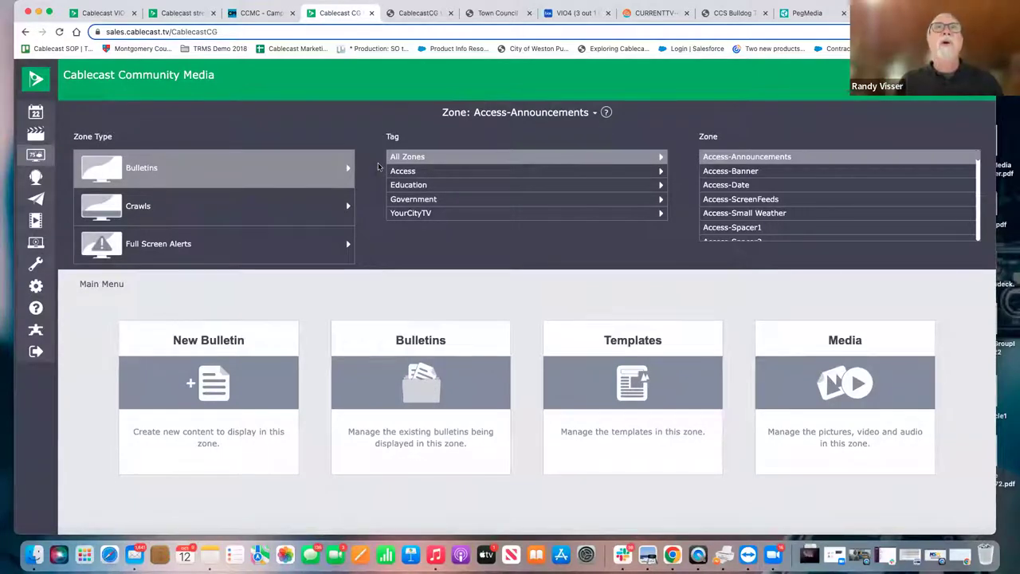
{"action": "left_click", "coordinate": [418, 15]}
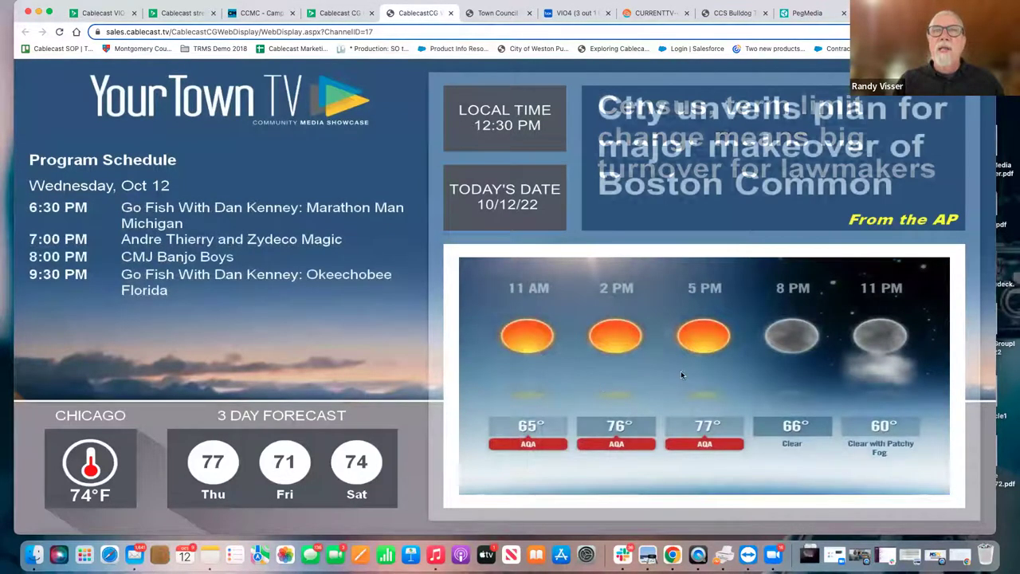
{"action": "left_click", "coordinate": [333, 18]}
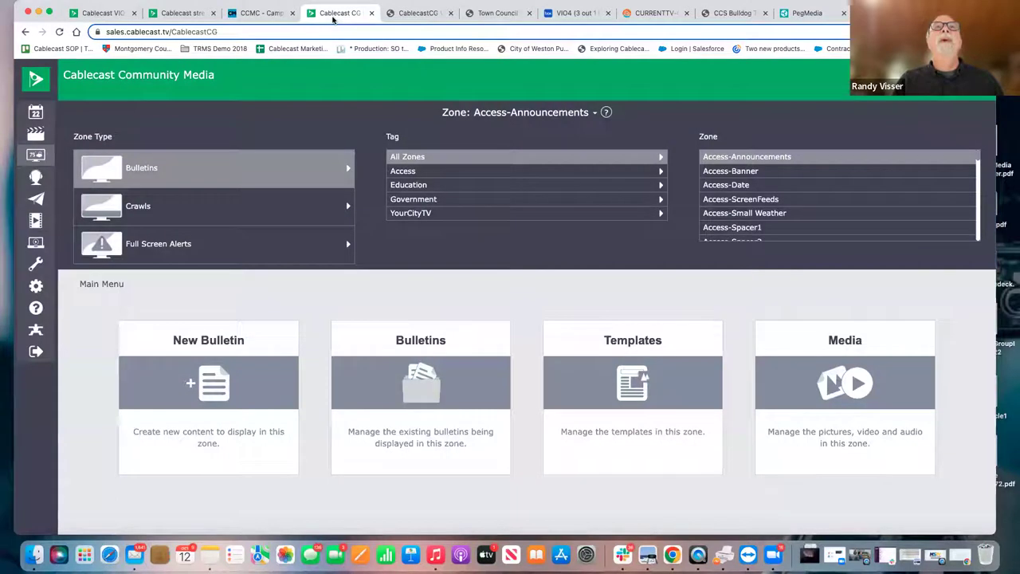
Choose the Access-Announcements zone under the Access tag and open its existing bulletins.
{"action": "left_click", "coordinate": [429, 171]}
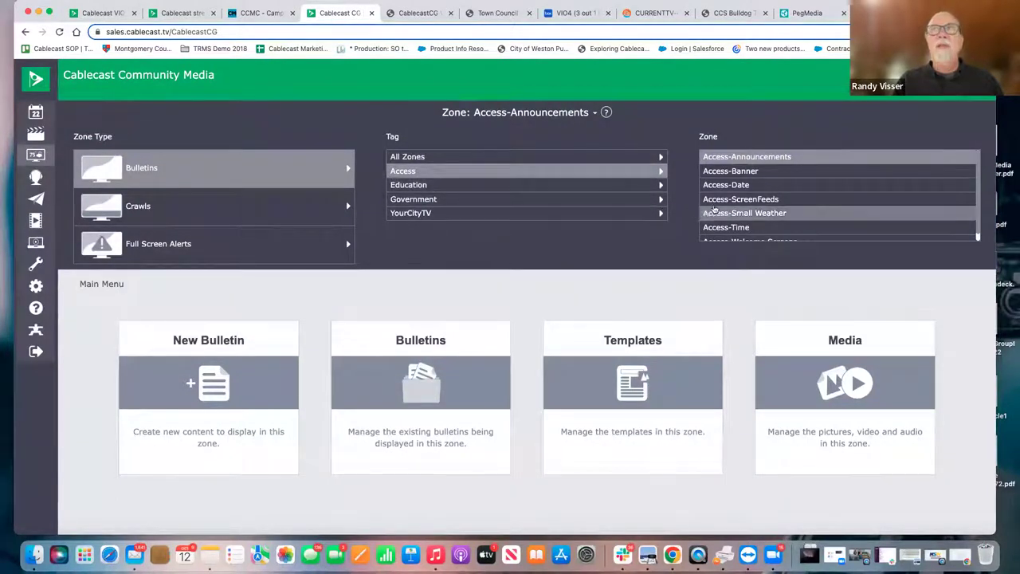
{"action": "left_click", "coordinate": [738, 157]}
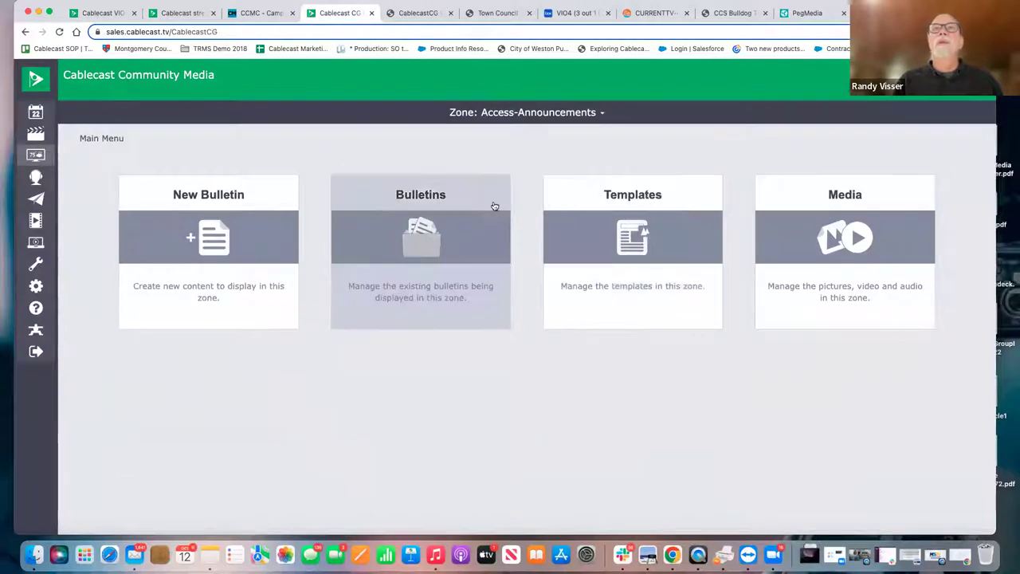
{"action": "left_click", "coordinate": [492, 205]}
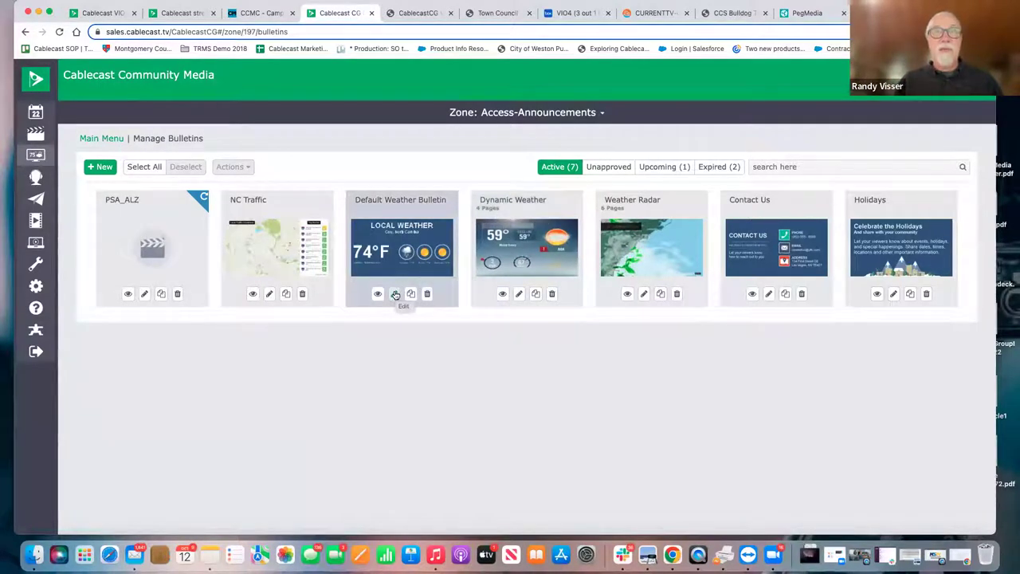
Start a new bulletin between NC Traffic and Default Weather Bulletin, and browse the template, uploaded and dynamic bulletin types.
{"action": "left_click_drag", "start_coordinate": [389, 291], "coordinate": [340, 252]}
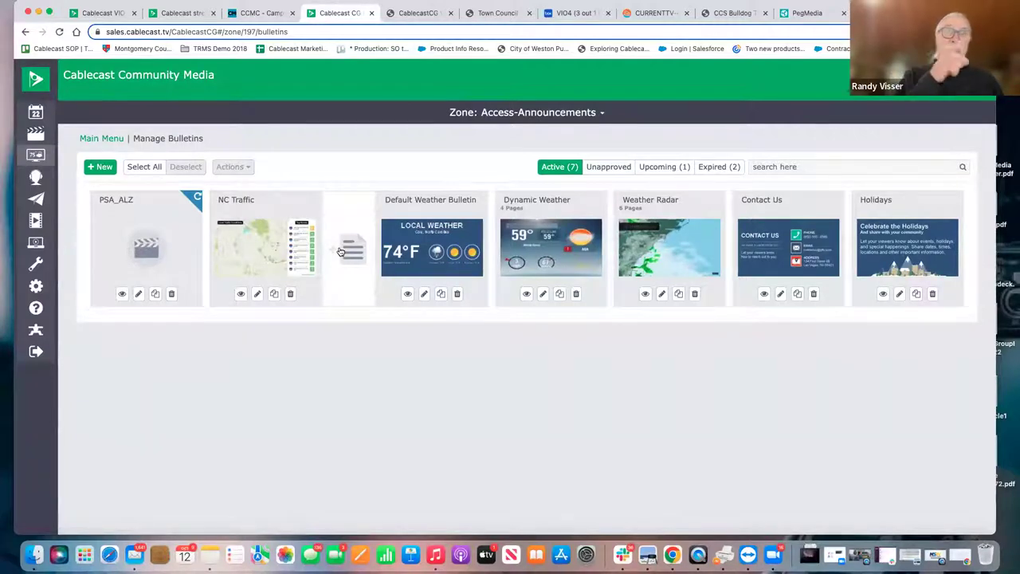
{"action": "left_click_drag", "start_coordinate": [340, 252], "coordinate": [340, 252]}
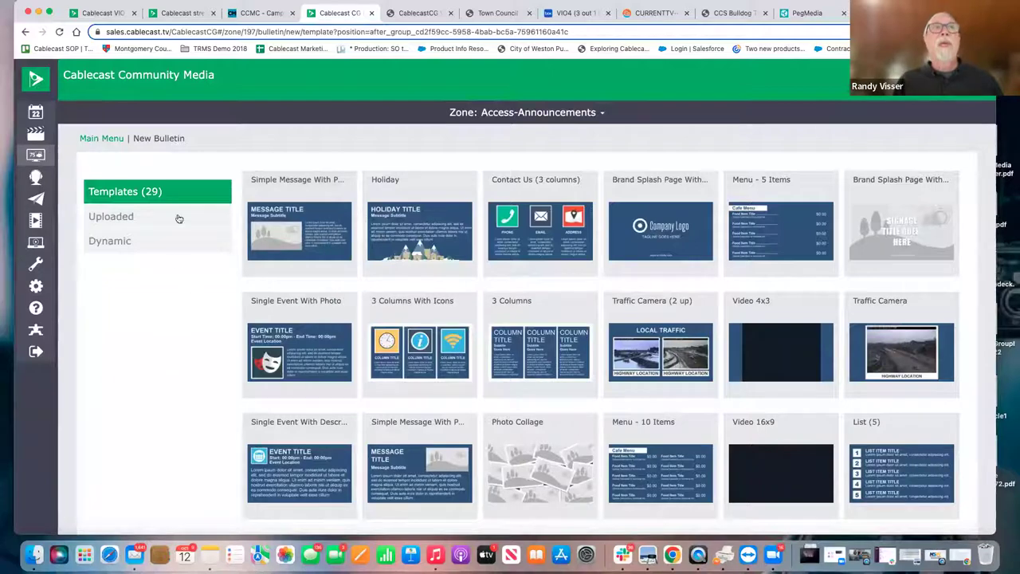
{"action": "scroll", "coordinate": [526, 375], "scroll_direction": "down", "scroll_amount": 3}
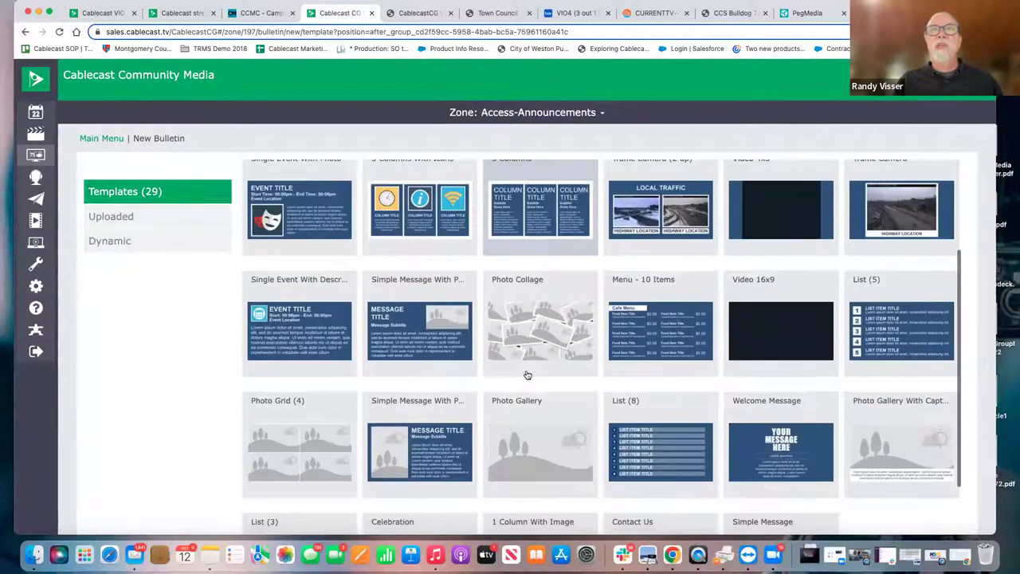
{"action": "left_click", "coordinate": [214, 224]}
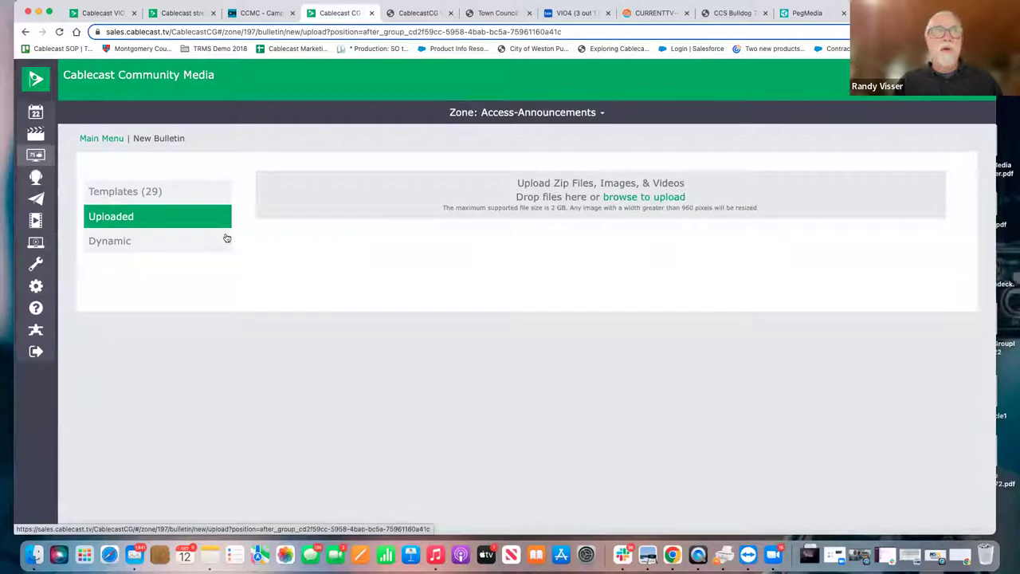
{"action": "left_click", "coordinate": [164, 242]}
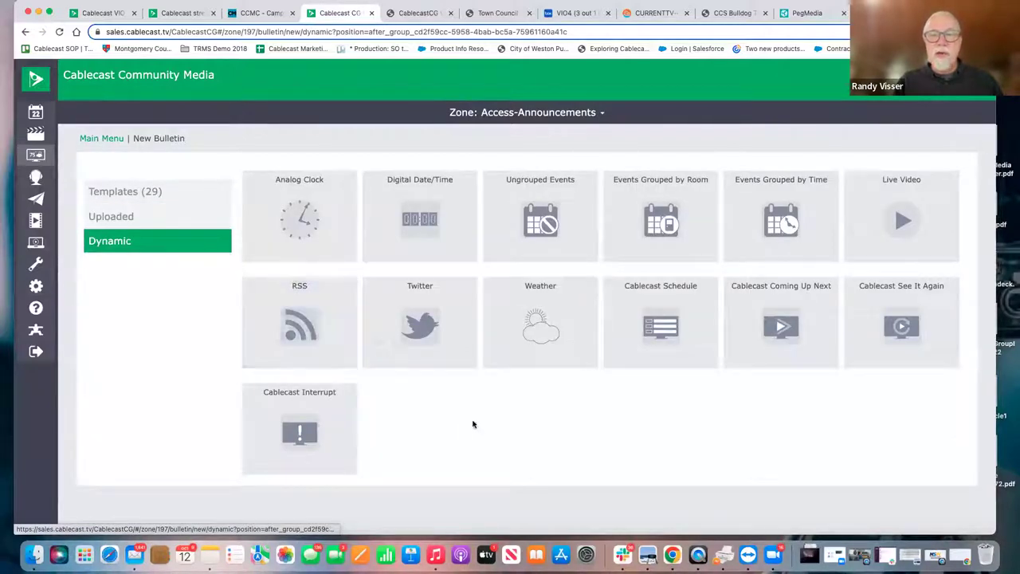
{"action": "left_click", "coordinate": [306, 322]}
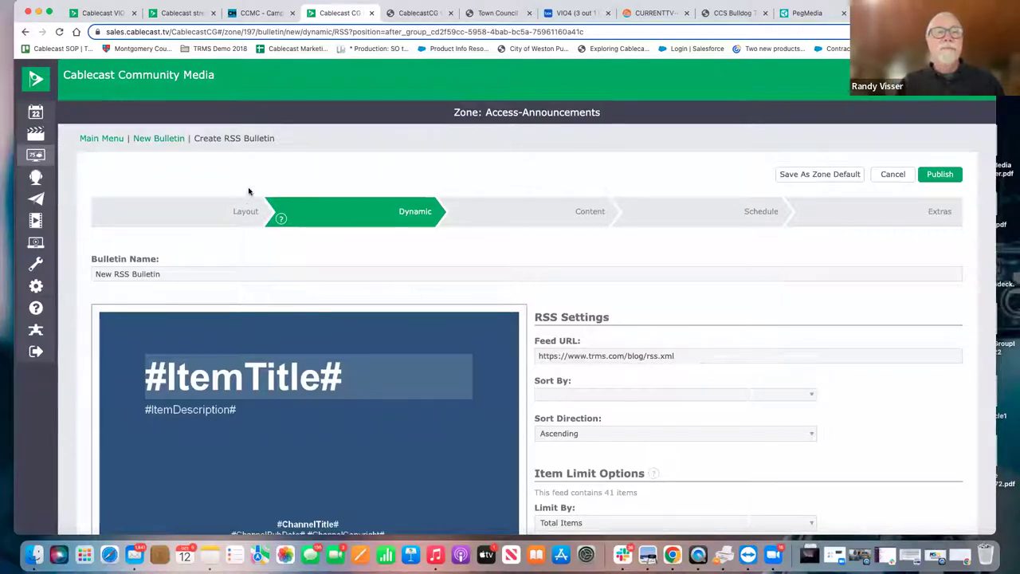
{"action": "left_click", "coordinate": [155, 143]}
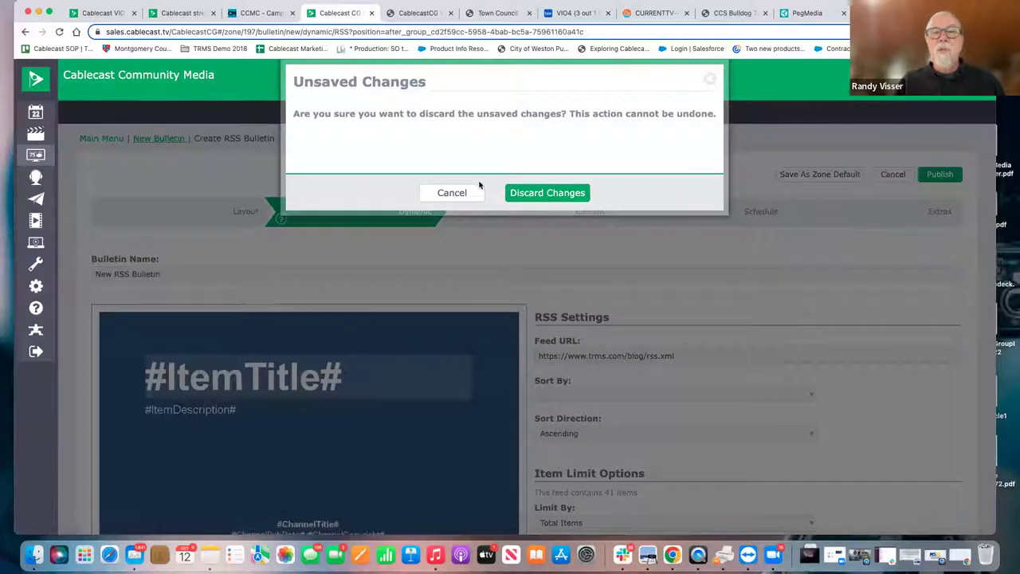
{"action": "left_click", "coordinate": [527, 193]}
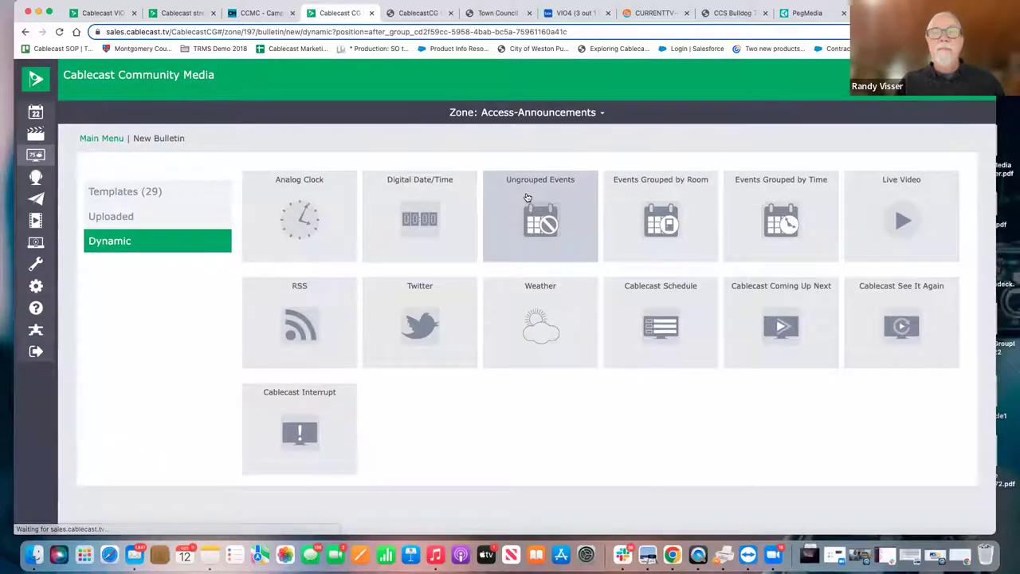
Create the new bulletin from the Holiday template and look over its content fields.
{"action": "left_click", "coordinate": [213, 197]}
{"action": "left_click", "coordinate": [416, 230]}
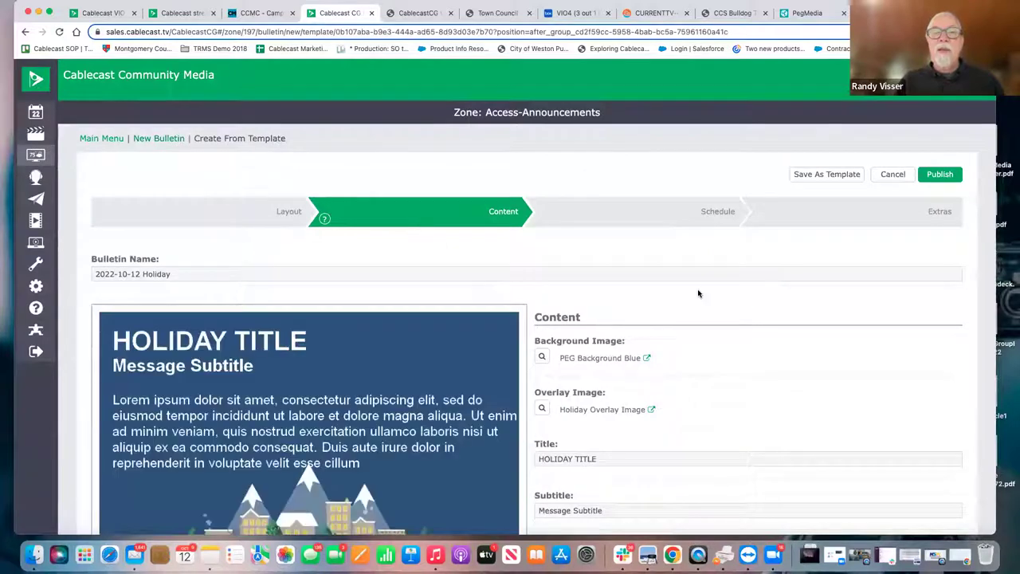
{"action": "scroll", "coordinate": [699, 292], "scroll_direction": "down", "scroll_amount": 3}
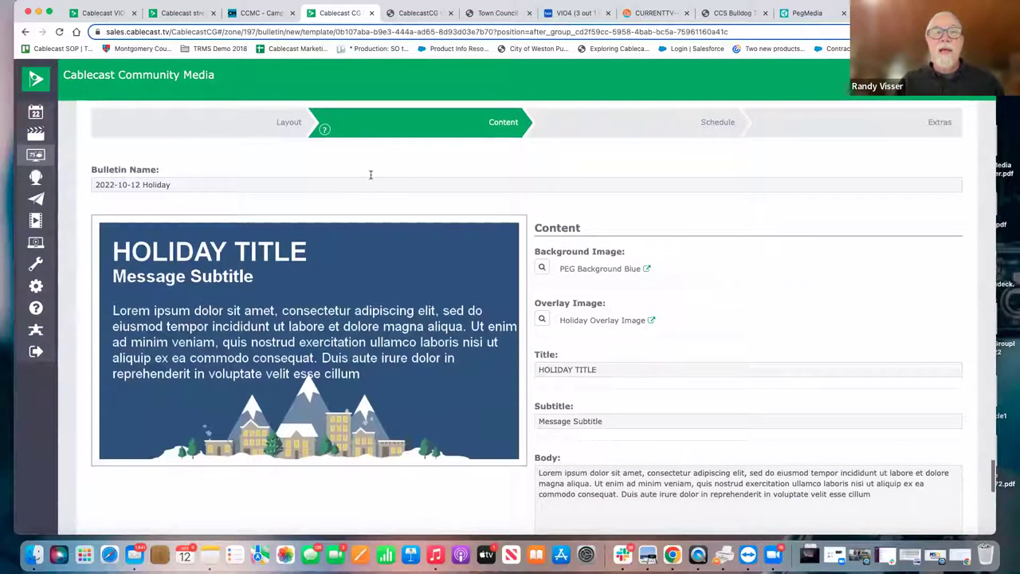
Open the Holiday bulletin's layout and inspect the options of its title, subtitle, body and overlay image blocks.
{"action": "left_click", "coordinate": [247, 130]}
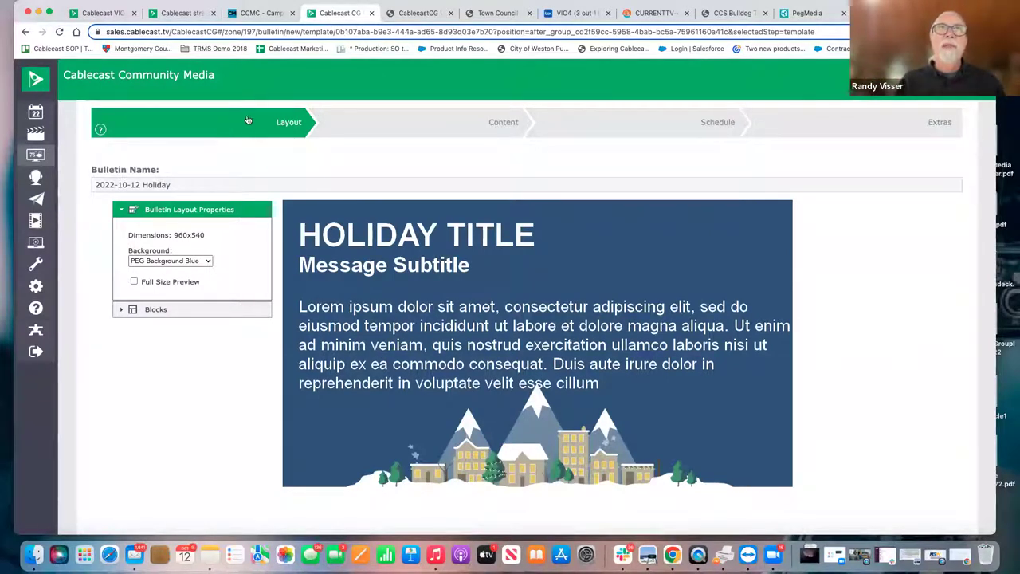
{"action": "left_click", "coordinate": [431, 247]}
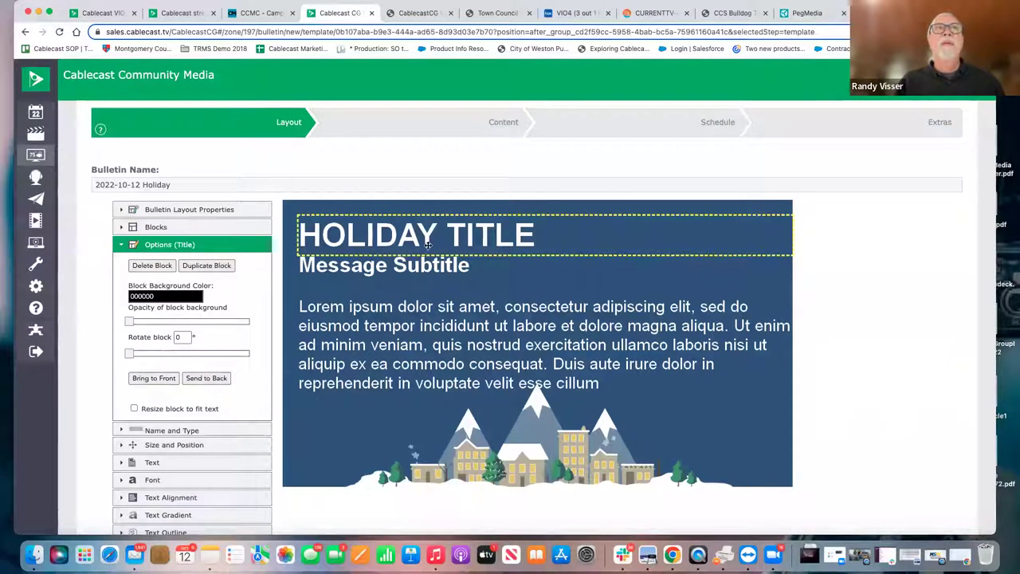
{"action": "left_click", "coordinate": [431, 270]}
{"action": "left_click", "coordinate": [478, 338]}
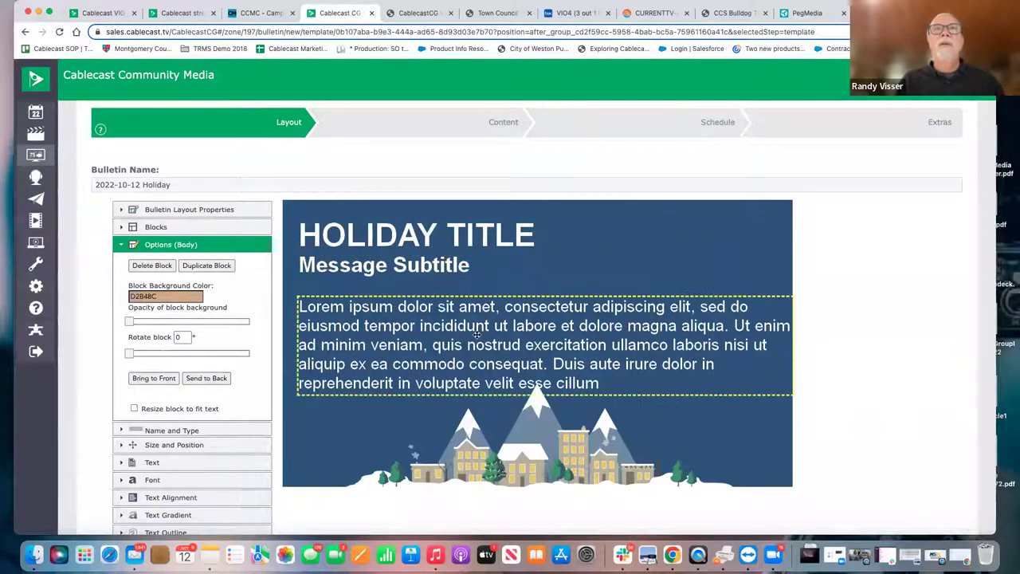
{"action": "scroll", "coordinate": [477, 334], "scroll_direction": "down", "scroll_amount": 3}
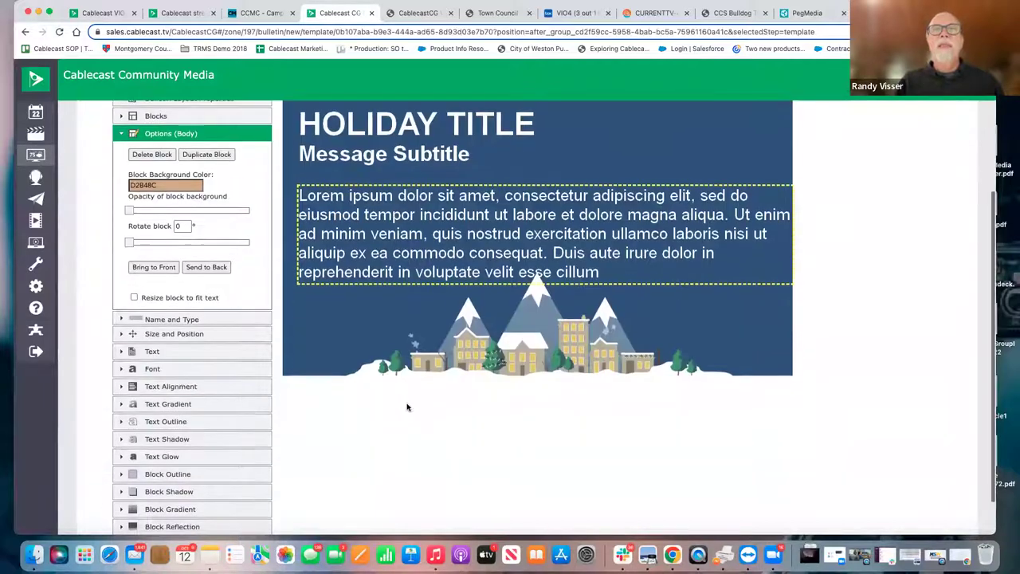
{"action": "left_click", "coordinate": [477, 364]}
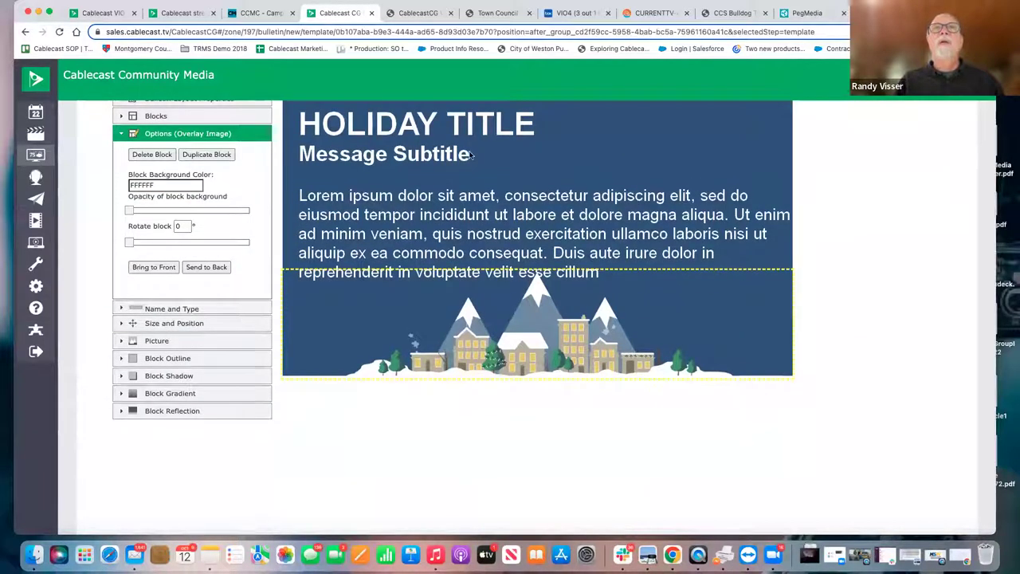
Move the subtitle block slightly down in the layout and set its font to Bahnschrift Condensed.
{"action": "left_click", "coordinate": [435, 162]}
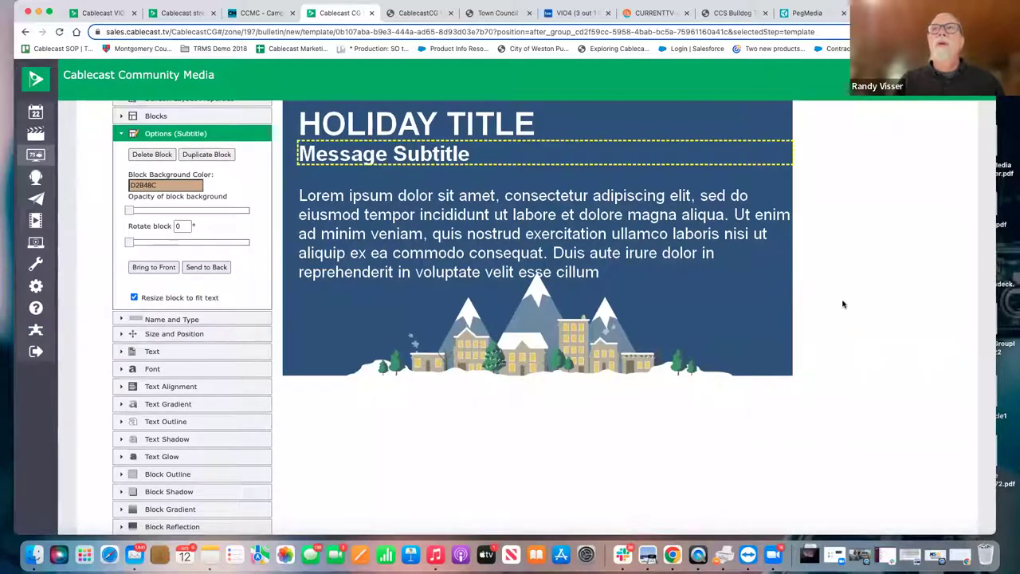
{"action": "scroll", "coordinate": [843, 305], "scroll_direction": "up", "scroll_amount": 2}
{"action": "scroll", "coordinate": [844, 305], "scroll_direction": "up", "scroll_amount": 2}
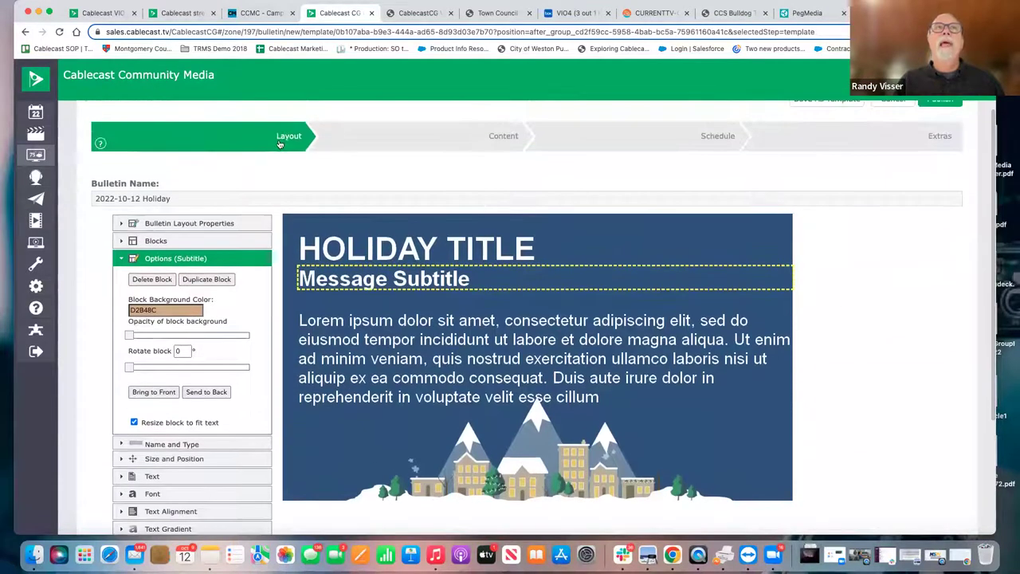
{"action": "mouse_move", "coordinate": [449, 277]}
{"action": "left_mouse_down"}
{"action": "mouse_move", "coordinate": [508, 310]}
{"action": "mouse_move", "coordinate": [452, 281]}
{"action": "left_mouse_up"}
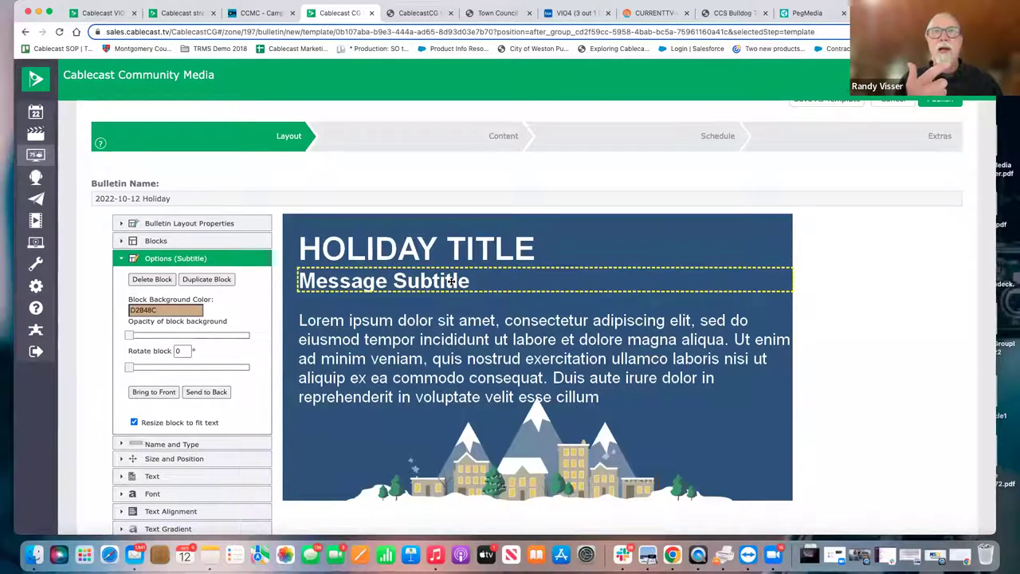
{"action": "left_click", "coordinate": [217, 494]}
{"action": "left_click", "coordinate": [197, 357]}
{"action": "left_click", "coordinate": [196, 391]}
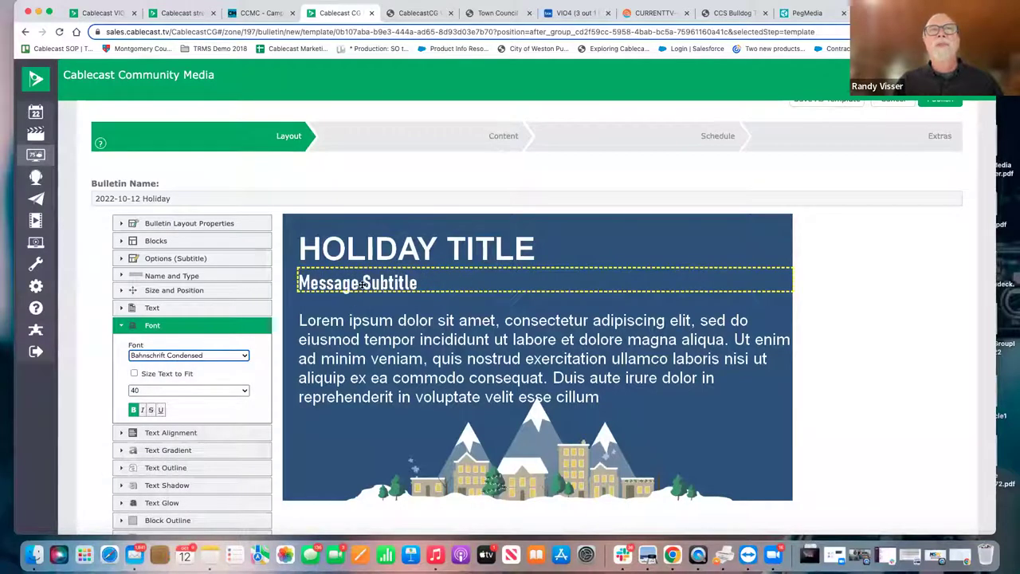
Change the subtitle text in the bulletin's content to "Message Subtitles".
{"action": "left_click", "coordinate": [426, 150]}
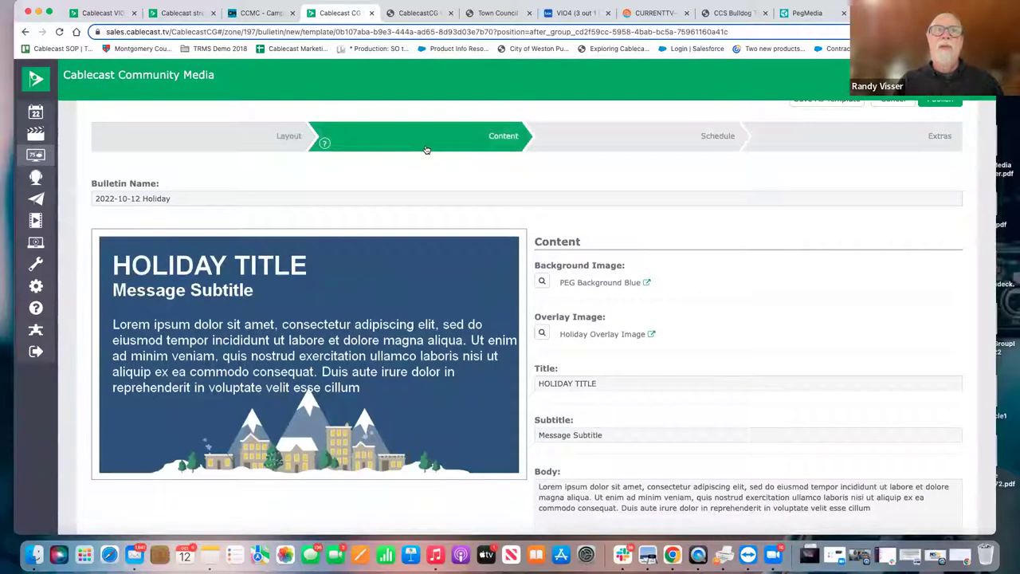
{"action": "scroll", "coordinate": [717, 335], "scroll_direction": "down", "scroll_amount": 2}
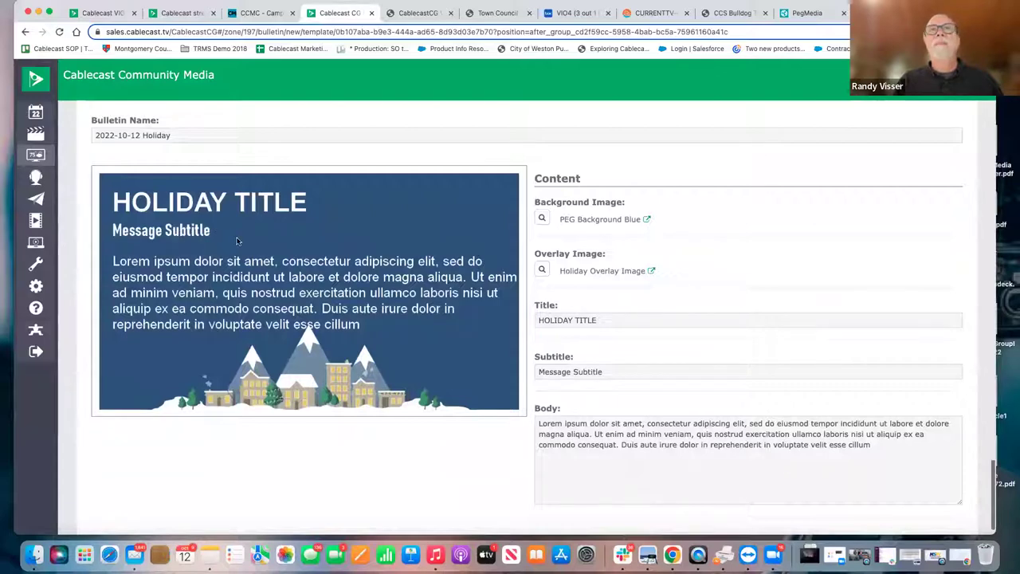
{"action": "left_click", "coordinate": [610, 372]}
{"action": "type", "text": "s"}
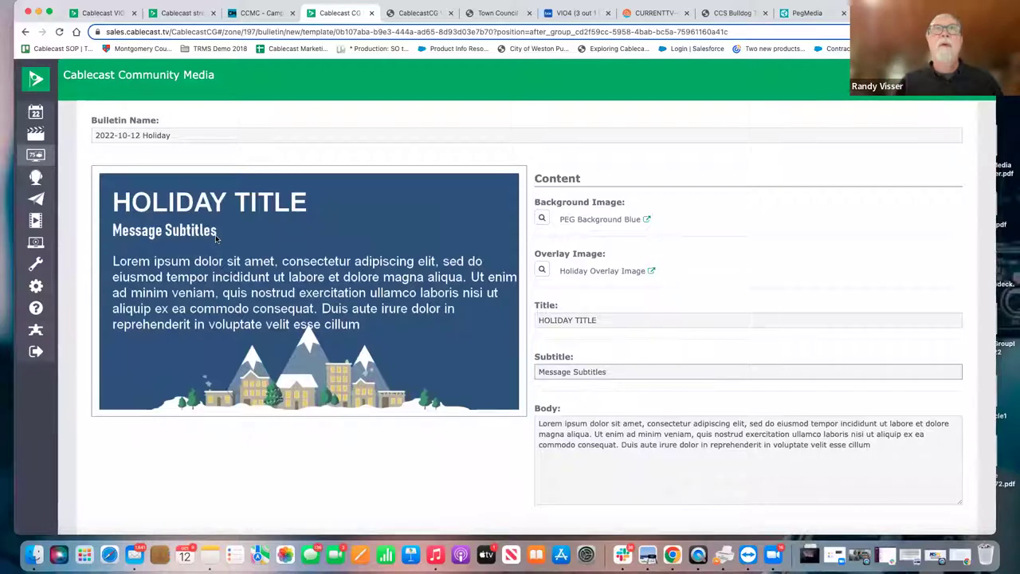
Open the bulletin's schedule, turn Always Active off to view the date and time options, and set it back to Yes.
{"action": "scroll", "coordinate": [217, 239], "scroll_direction": "up", "scroll_amount": 2}
{"action": "left_click", "coordinate": [635, 154]}
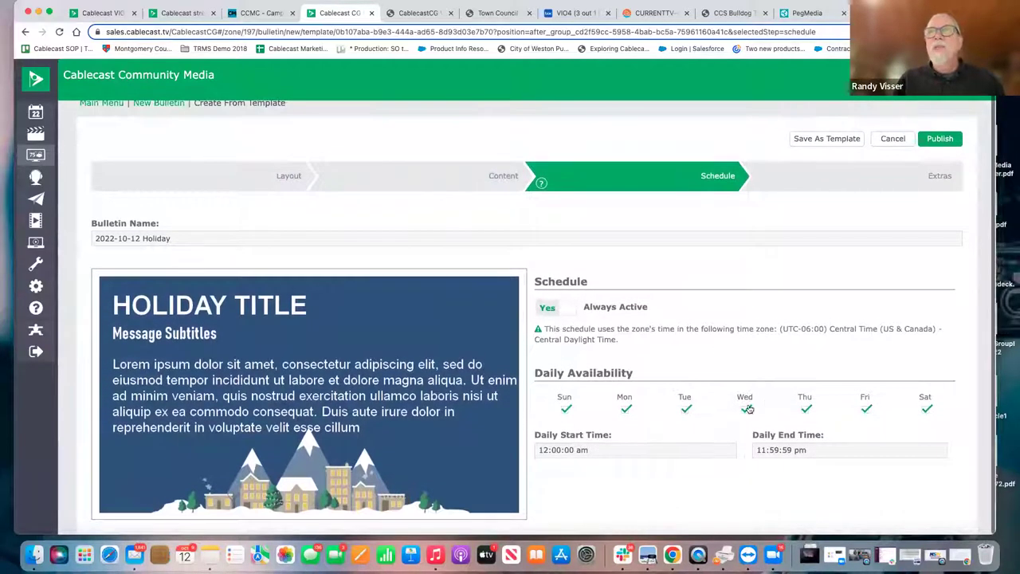
{"action": "left_click", "coordinate": [550, 312]}
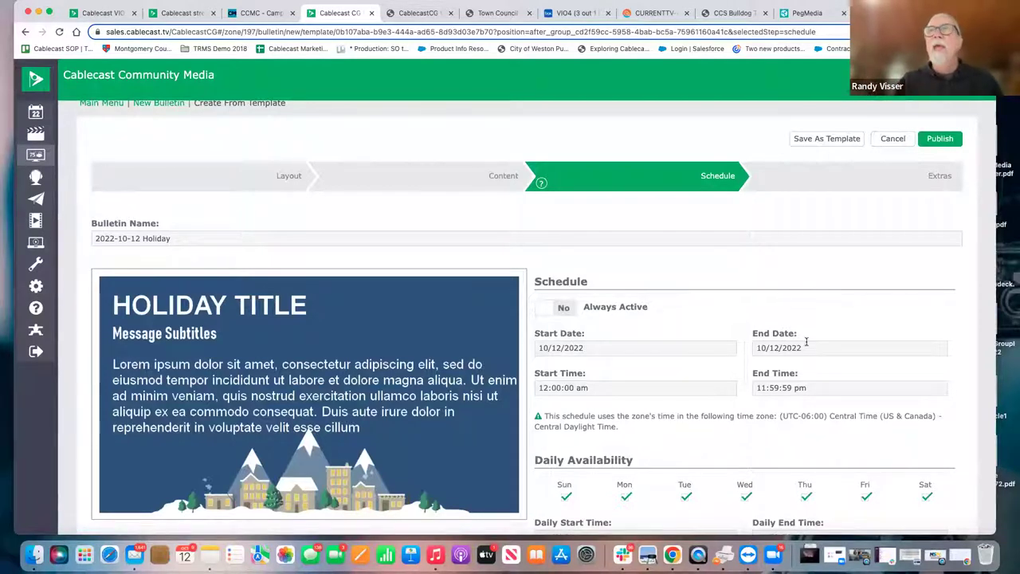
{"action": "scroll", "coordinate": [675, 372], "scroll_direction": "down", "scroll_amount": 1}
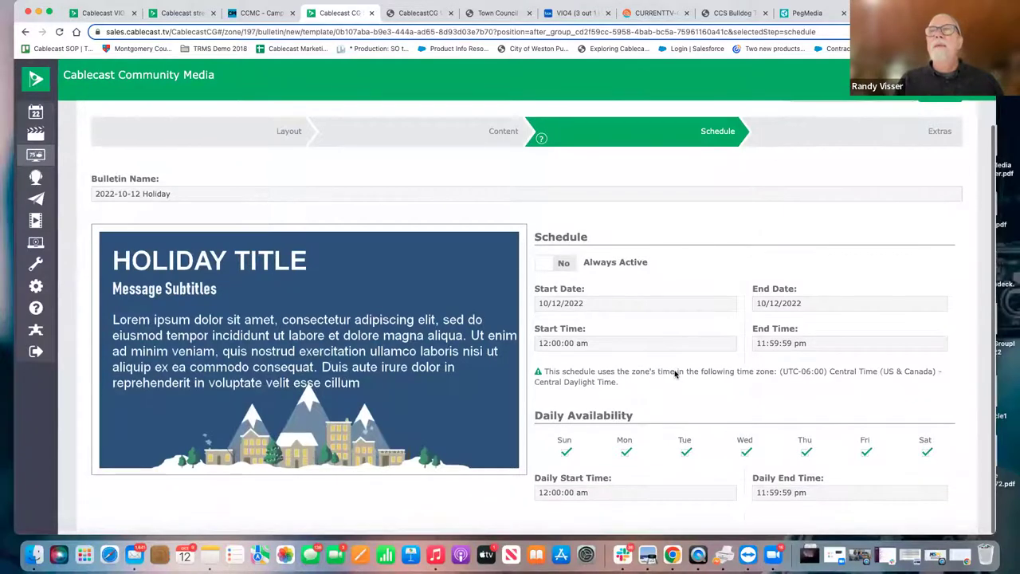
{"action": "left_click", "coordinate": [573, 273]}
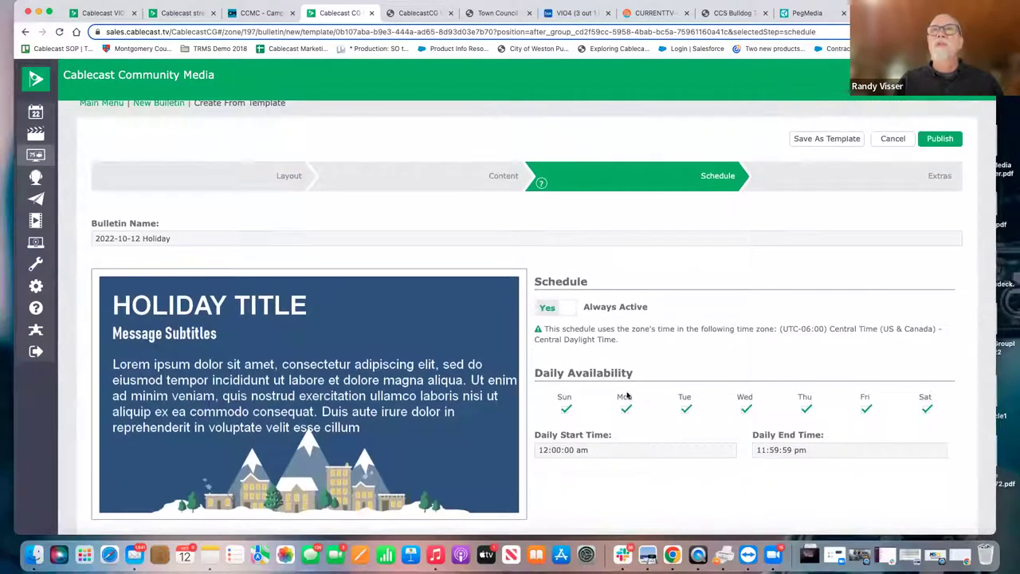
Switch to the YourTown TV channel's web display to view its zones.
{"action": "left_click", "coordinate": [413, 18]}
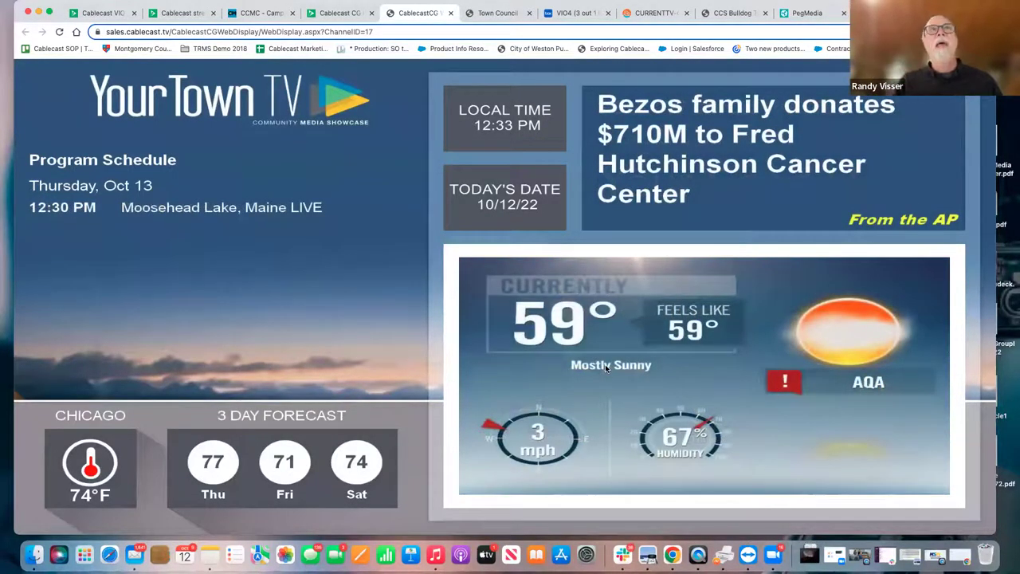
Return to the holiday bulletin, open its extras, and turn off system-decided dwell time, keeping the dwell time at 10 seconds.
{"action": "left_click", "coordinate": [341, 14]}
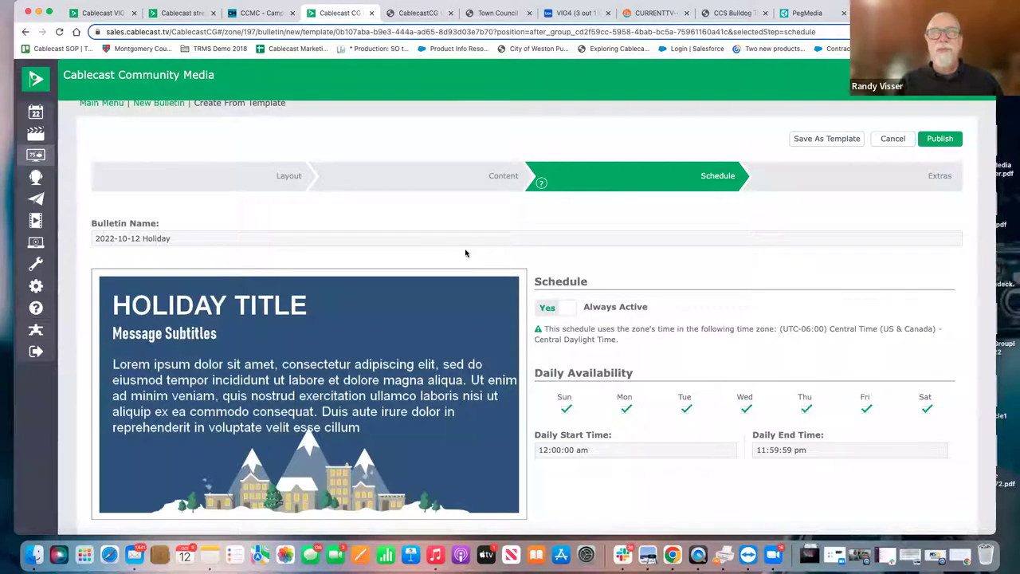
{"action": "left_click", "coordinate": [838, 180]}
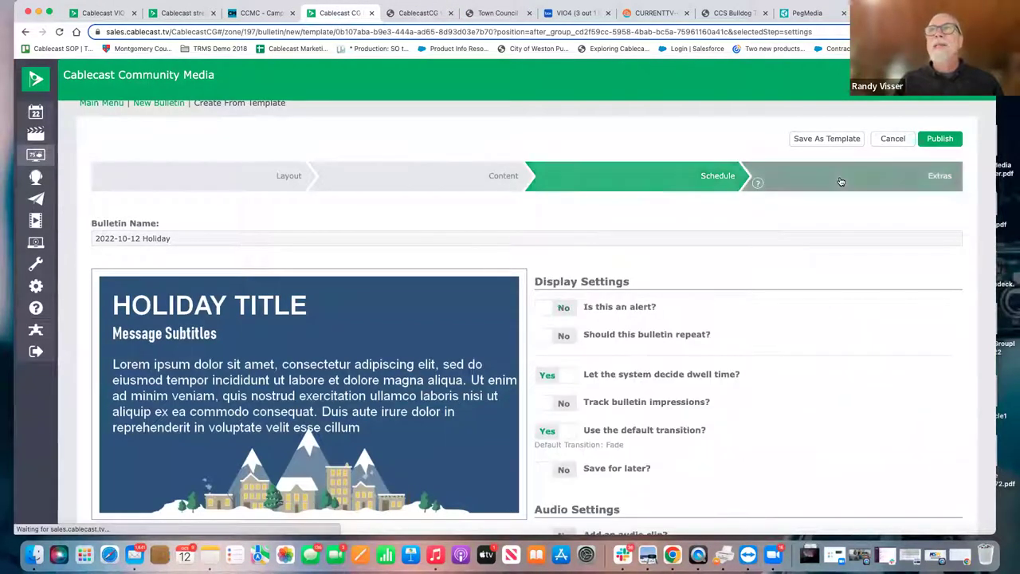
{"action": "left_click", "coordinate": [562, 378]}
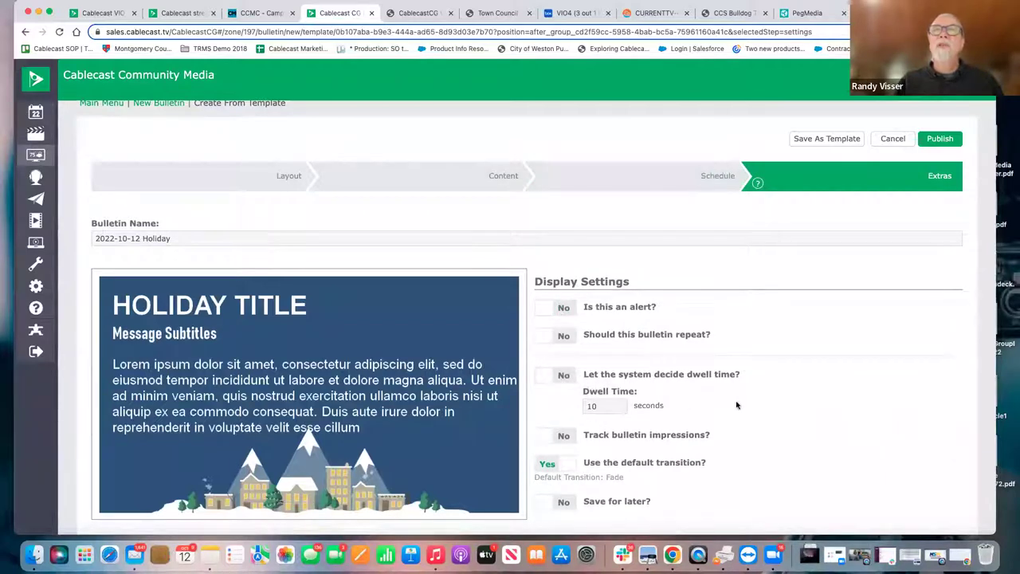
{"action": "scroll", "coordinate": [739, 405], "scroll_direction": "down", "scroll_amount": 5}
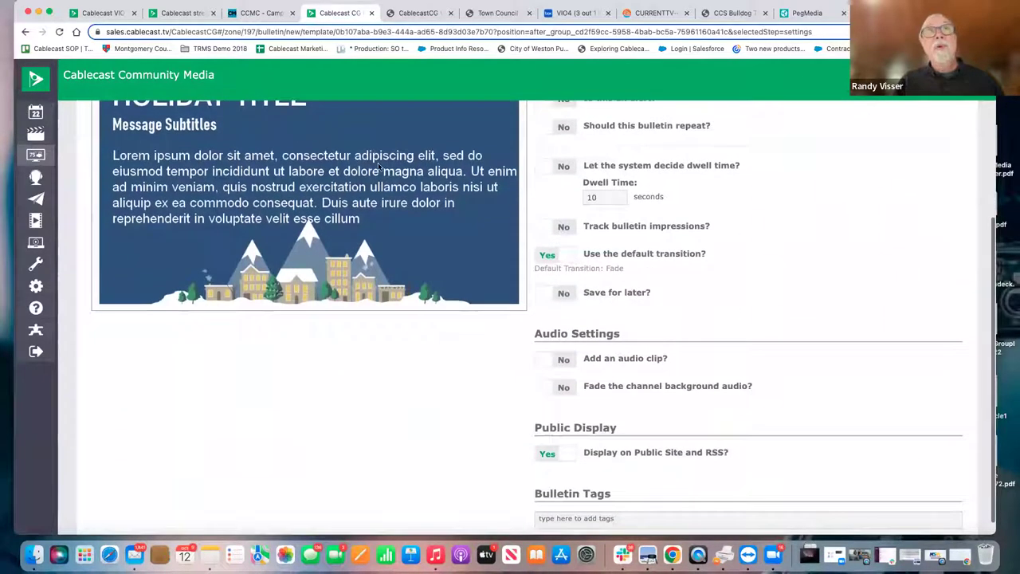
Check the YourTown TV web display, and try the bulletin's channel background audio fade before setting it back to No.
{"action": "left_click", "coordinate": [415, 17]}
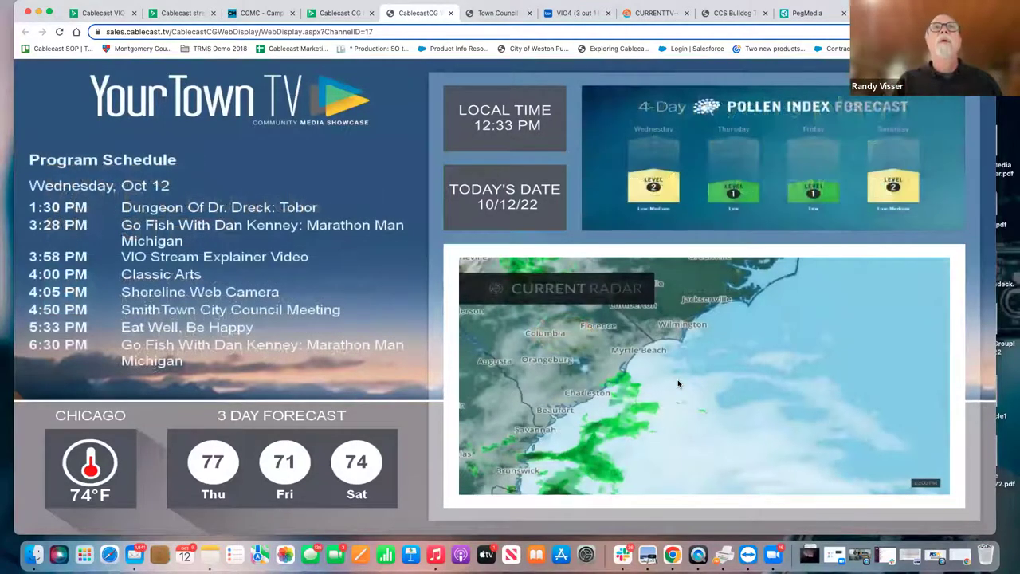
{"action": "left_click", "coordinate": [343, 13]}
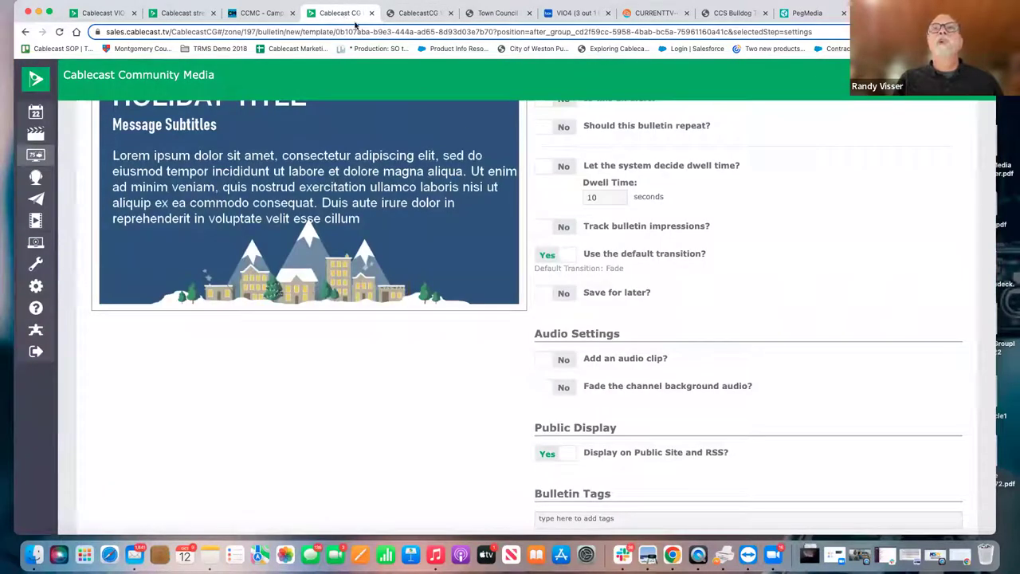
{"action": "left_click", "coordinate": [564, 387]}
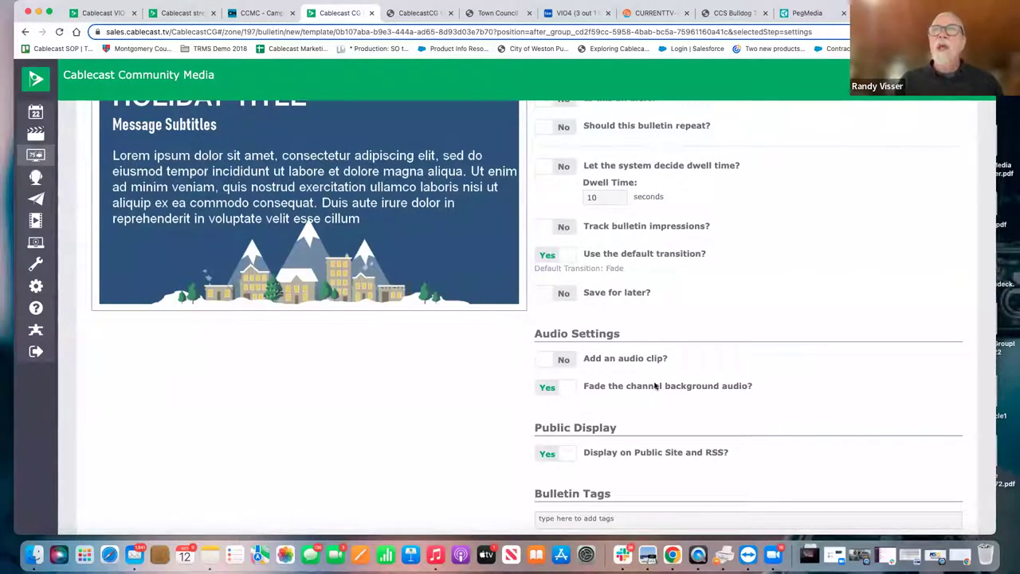
{"action": "left_click", "coordinate": [559, 389]}
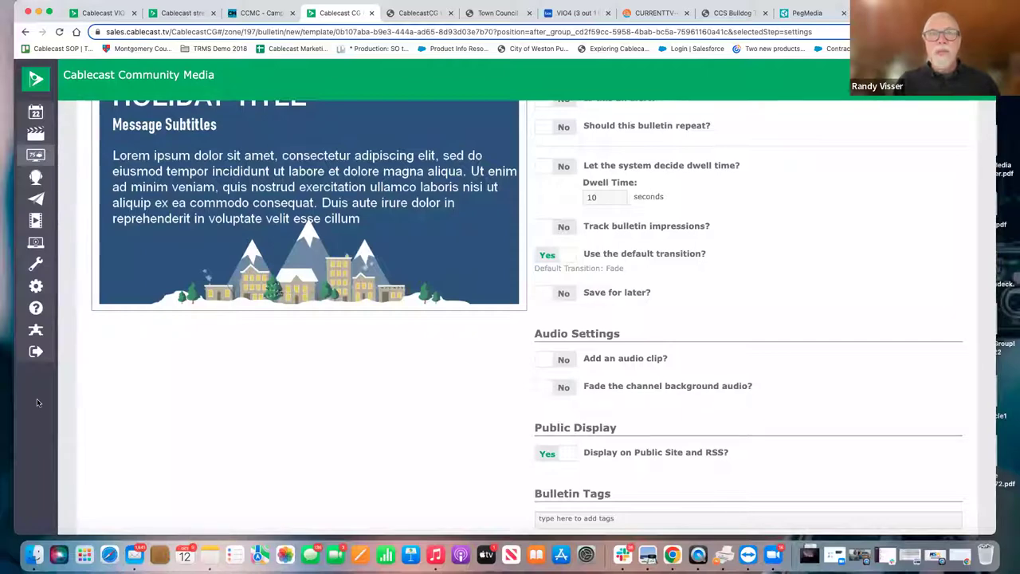
{"action": "scroll", "coordinate": [116, 393], "scroll_direction": "up", "scroll_amount": 3}
{"action": "scroll", "coordinate": [116, 393], "scroll_direction": "up", "scroll_amount": 4}
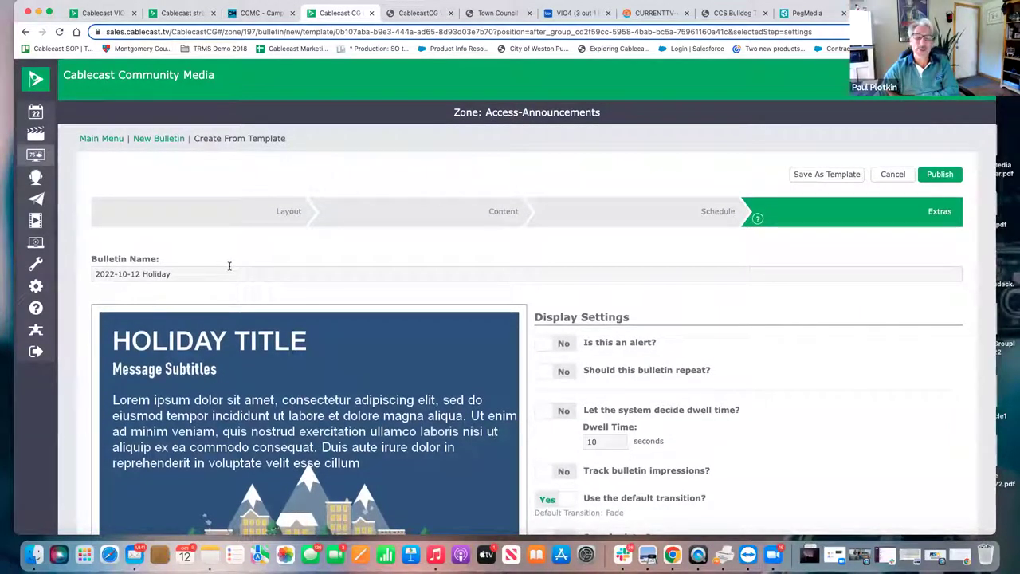
Switch to the FrontDoor site's user accounts and open the role assignments of the first user below the admin account.
{"action": "left_click", "coordinate": [34, 329]}
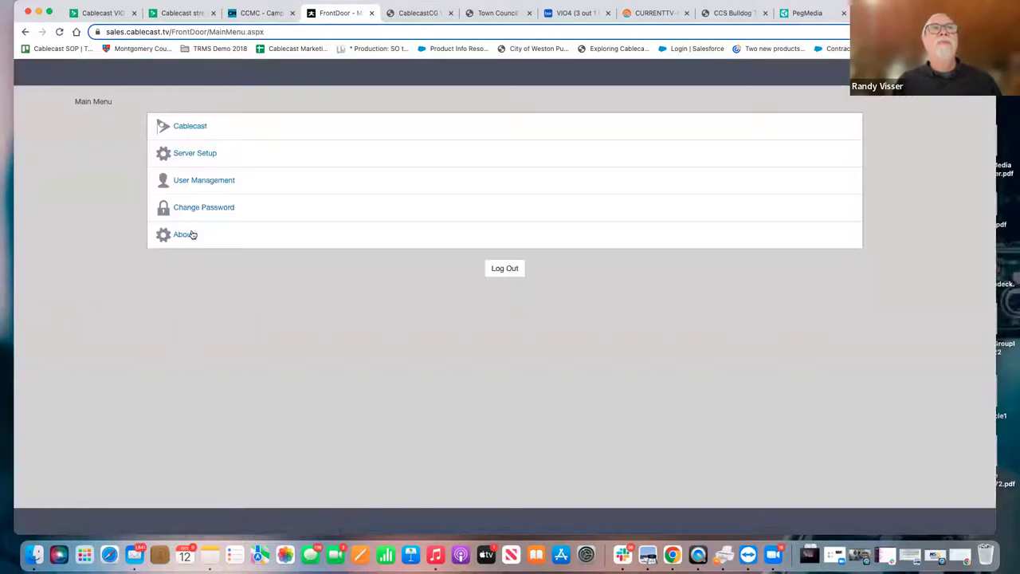
{"action": "left_click", "coordinate": [213, 184]}
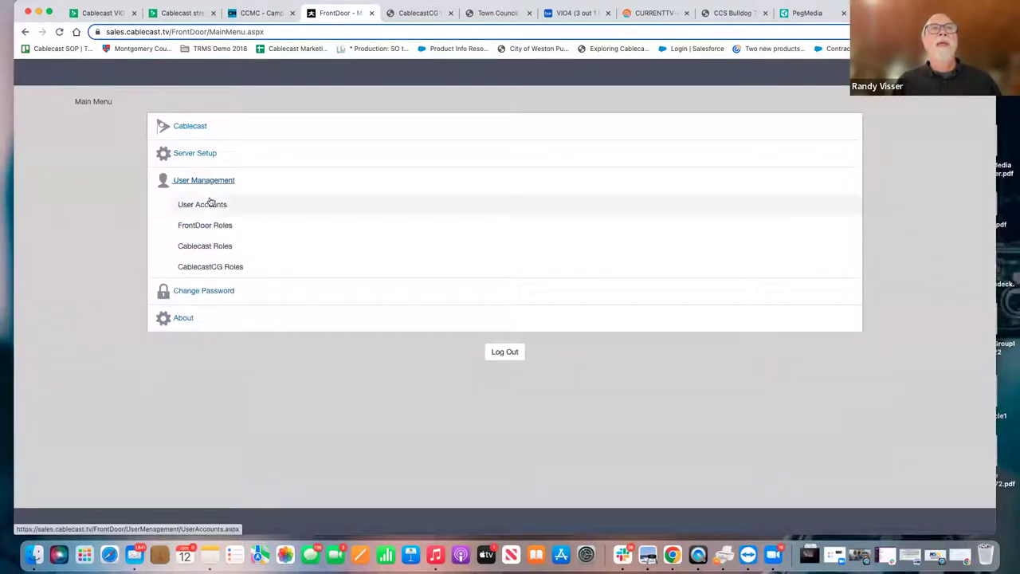
{"action": "left_click", "coordinate": [204, 205]}
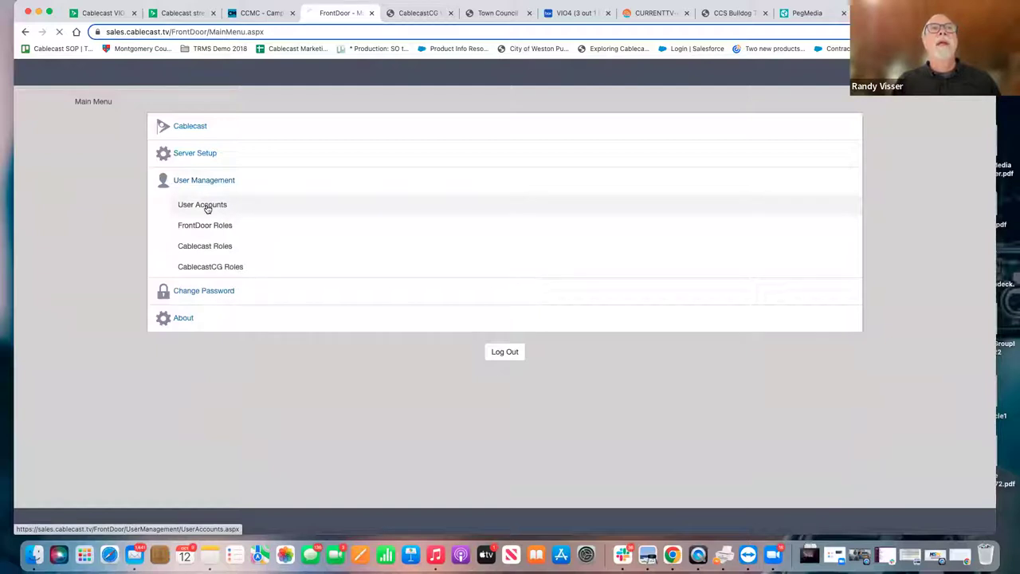
{"action": "left_click", "coordinate": [768, 206]}
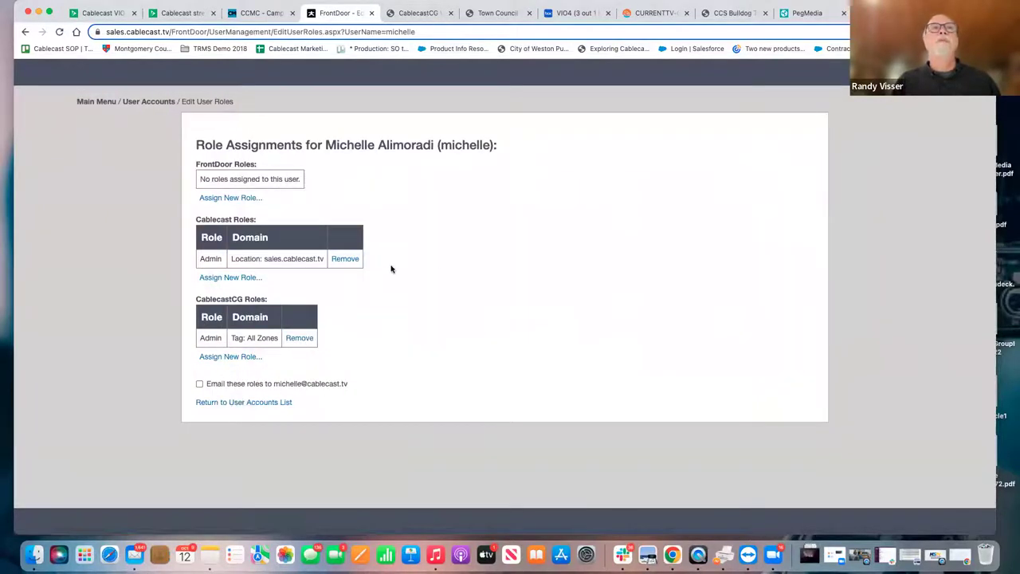
Start a new Cablecast role and a new CablecastCG role for this user to examine the roles available in each list.
{"action": "left_click", "coordinate": [229, 278]}
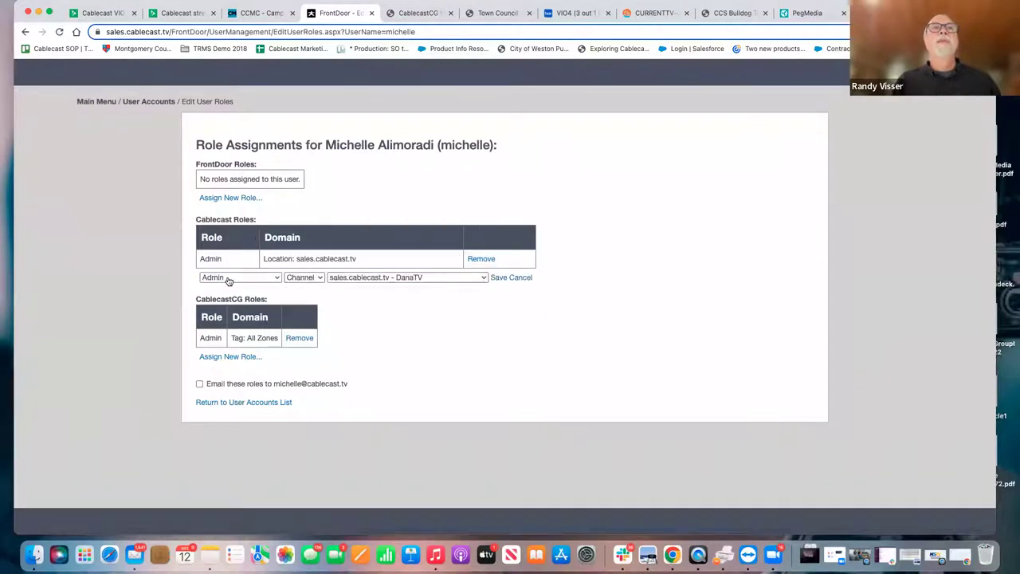
{"action": "left_click", "coordinate": [229, 280]}
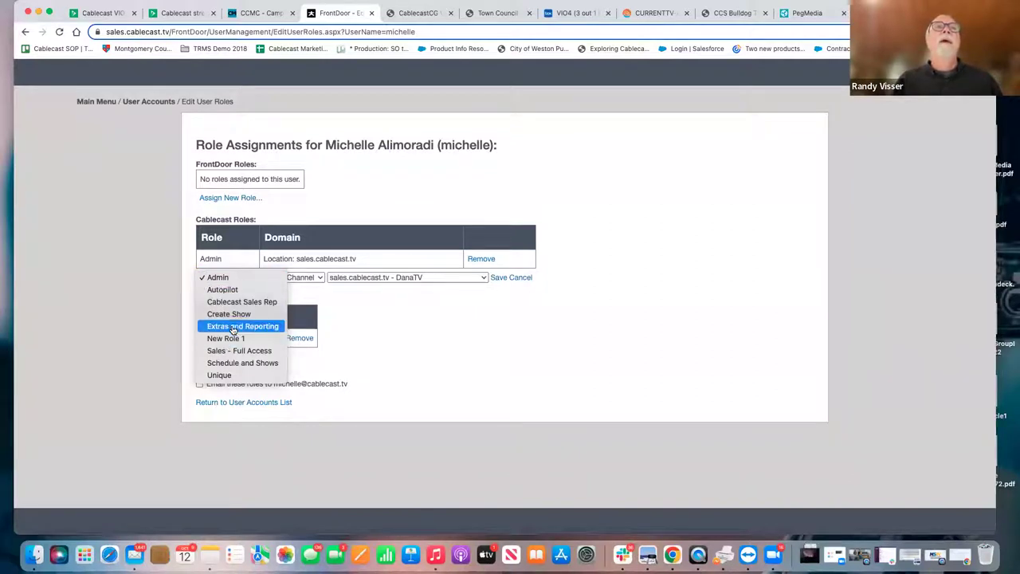
{"action": "left_click", "coordinate": [490, 331]}
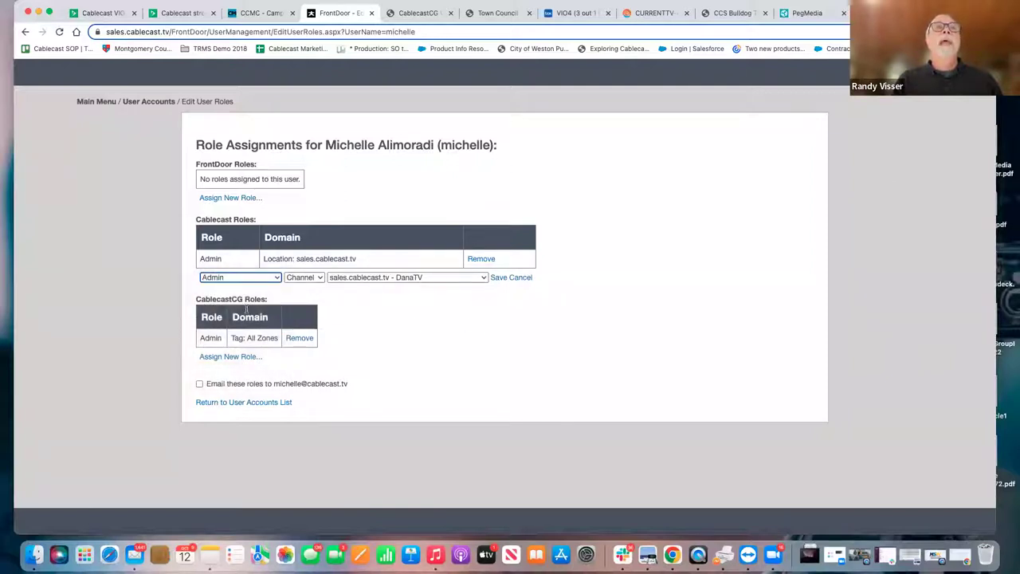
{"action": "left_click", "coordinate": [230, 358]}
{"action": "left_click", "coordinate": [230, 360]}
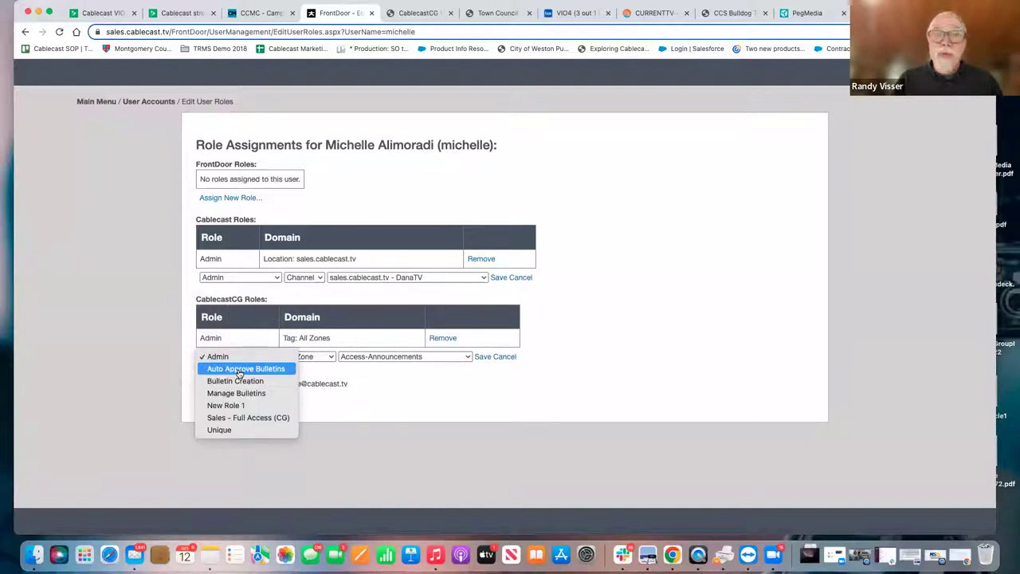
{"action": "left_click", "coordinate": [407, 405]}
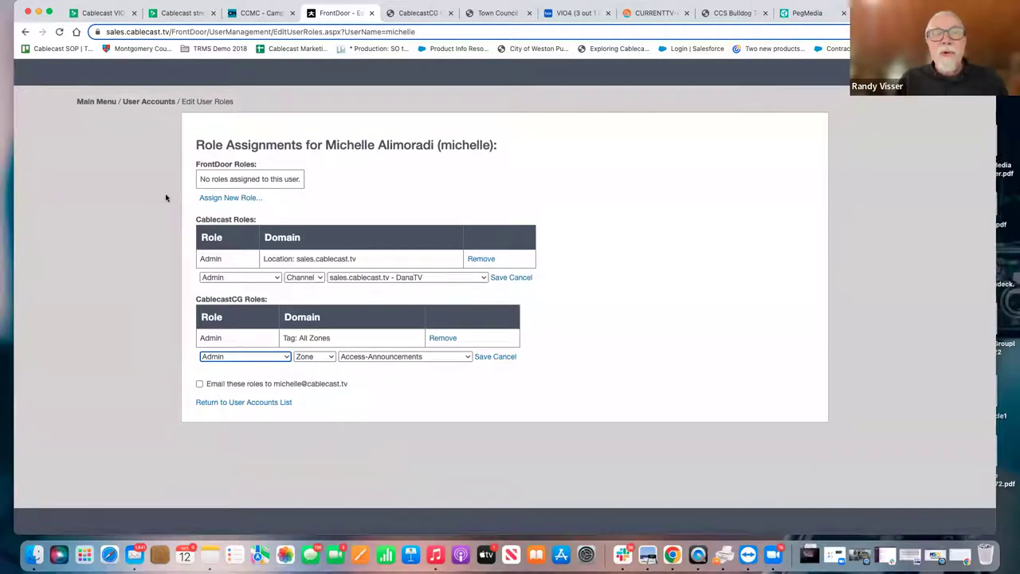
Switch to the Freeport TV3 public site, open its home page, and look through the town meeting galleries.
{"action": "left_click", "coordinate": [495, 14]}
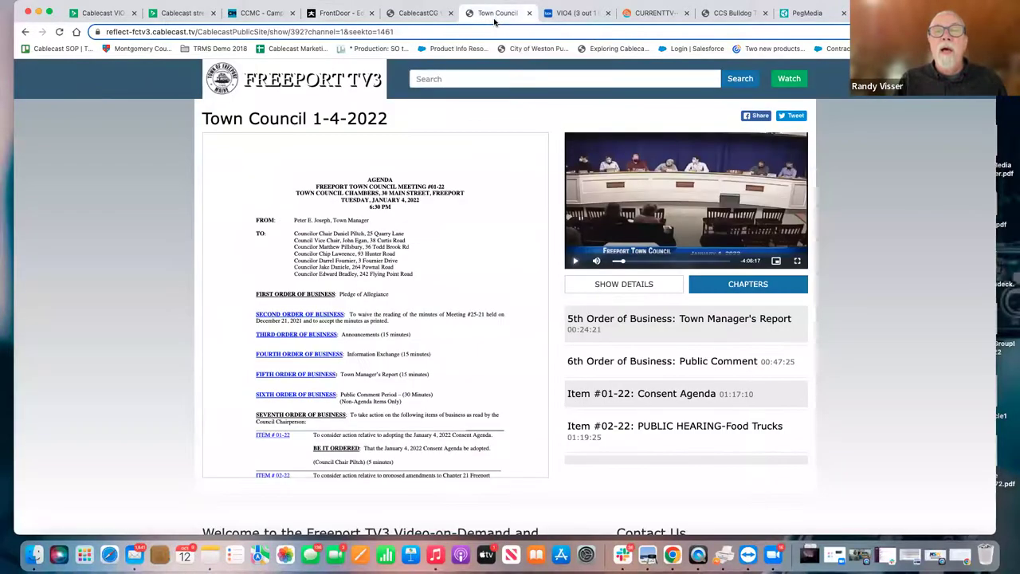
{"action": "left_click", "coordinate": [304, 91]}
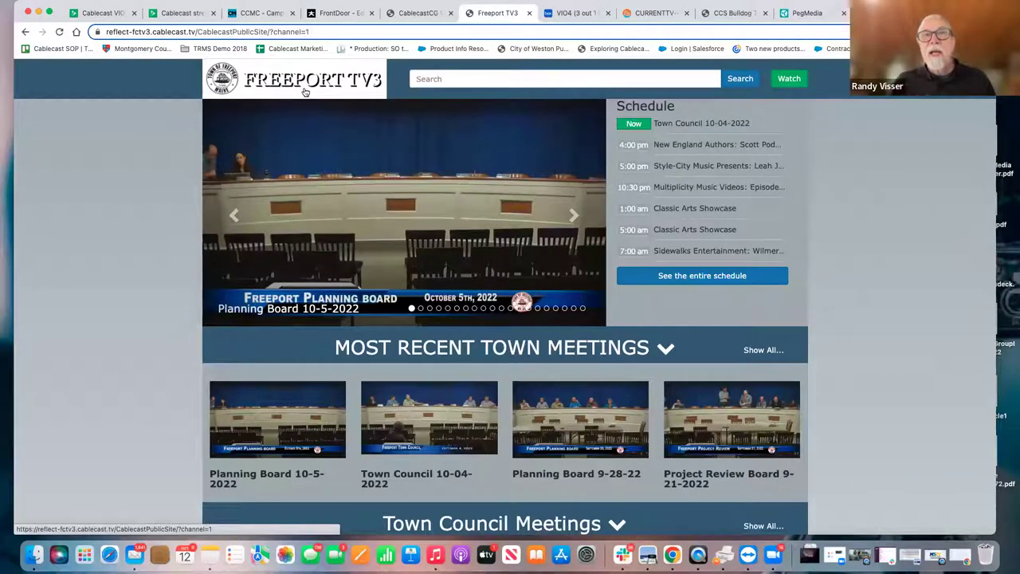
{"action": "scroll", "coordinate": [359, 361], "scroll_direction": "down", "scroll_amount": 1}
{"action": "scroll", "coordinate": [359, 360], "scroll_direction": "down", "scroll_amount": 7}
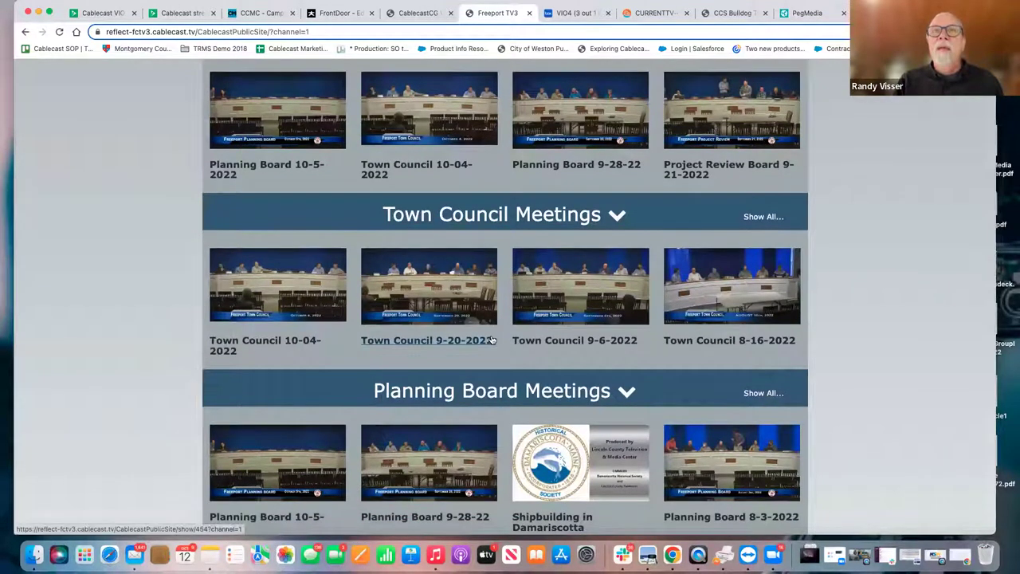
{"action": "scroll", "coordinate": [492, 340], "scroll_direction": "down", "scroll_amount": 2}
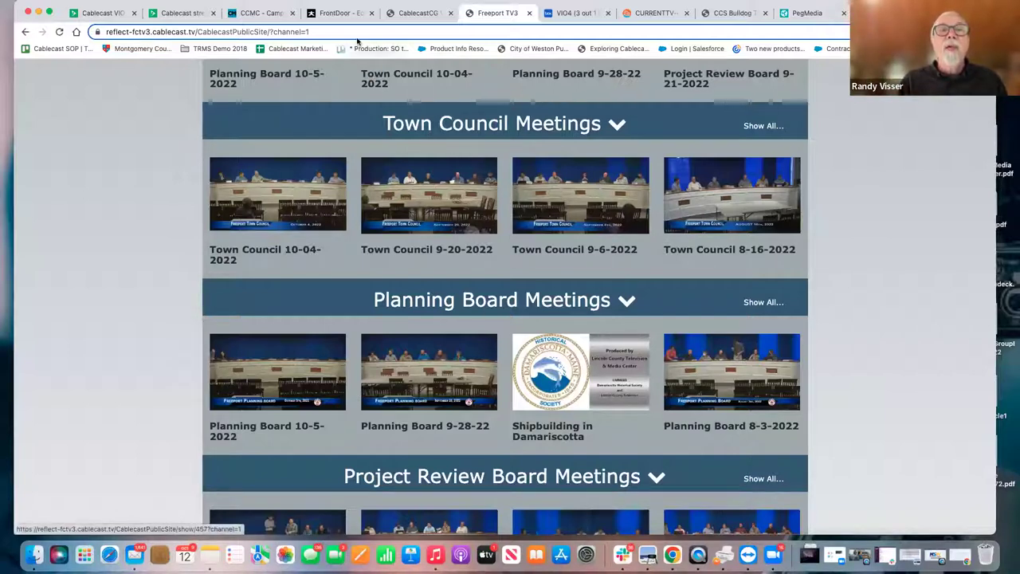
Leave the user's role assignments without saving, return to Cablecast from FrontDoor, and open the YourCity TV channel's schedule.
{"action": "left_click", "coordinate": [320, 14]}
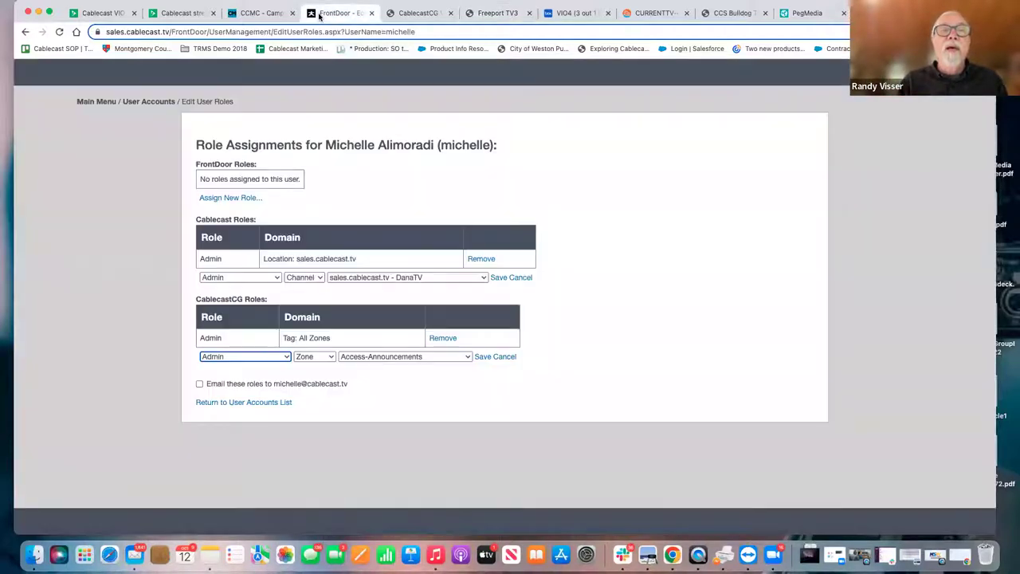
{"action": "left_click", "coordinate": [156, 101]}
{"action": "left_click", "coordinate": [100, 102]}
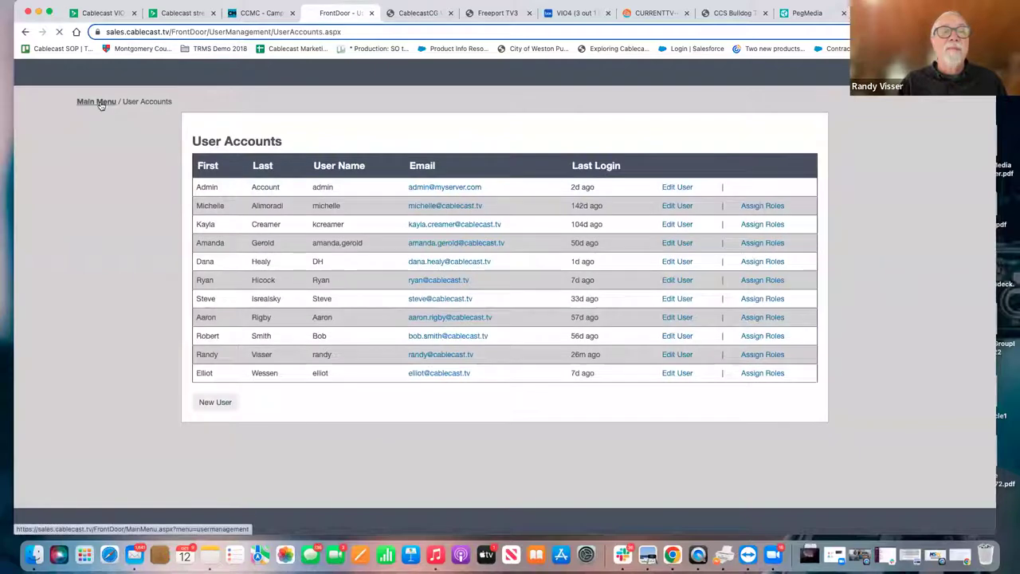
{"action": "left_click", "coordinate": [190, 128]}
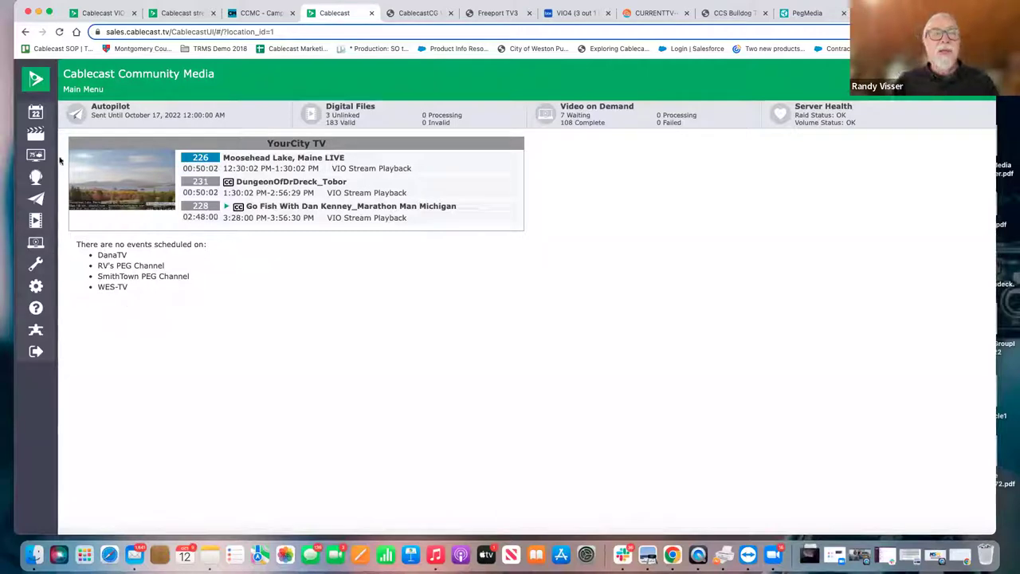
{"action": "left_click", "coordinate": [38, 115]}
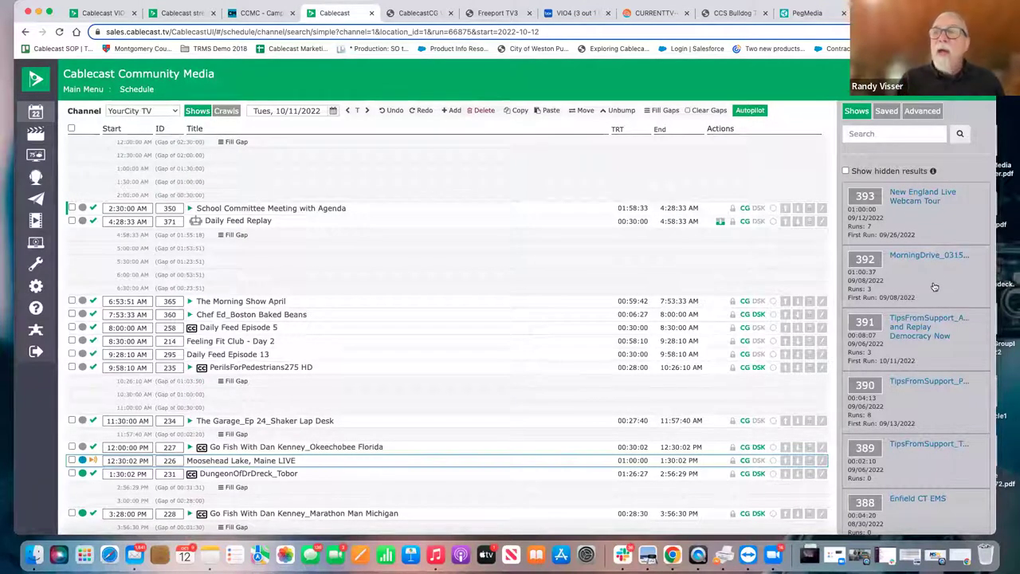
View the advanced search filters beside the schedule, and run the saved searches City Meetings and Feeling Fit Club.
{"action": "left_click", "coordinate": [919, 114]}
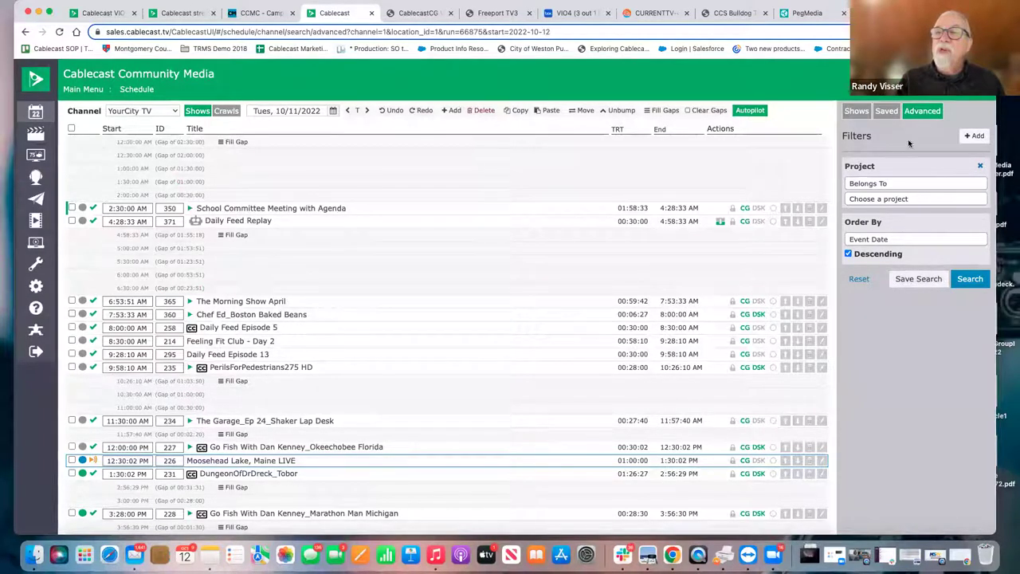
{"action": "left_click", "coordinate": [886, 119]}
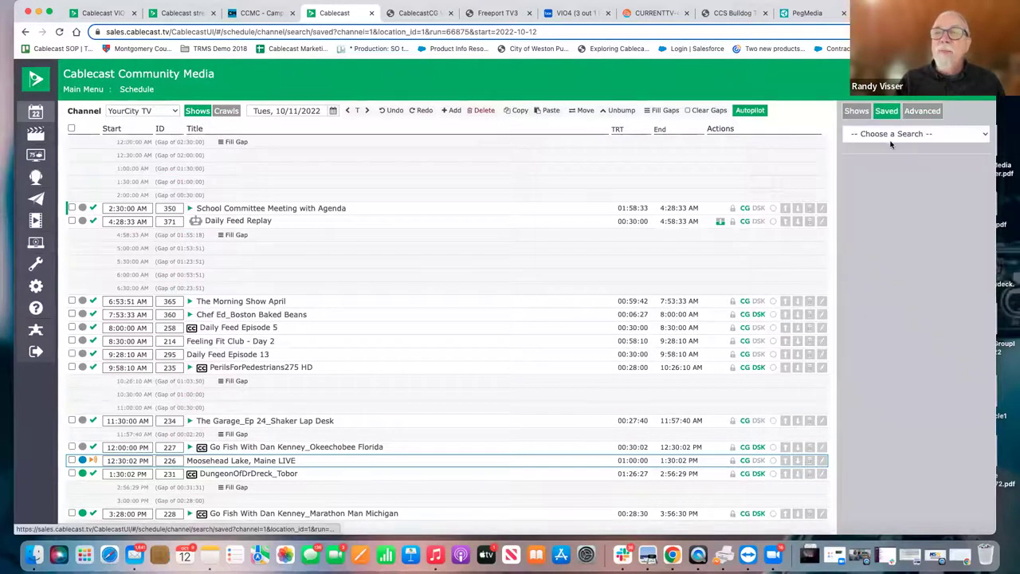
{"action": "left_click", "coordinate": [891, 134]}
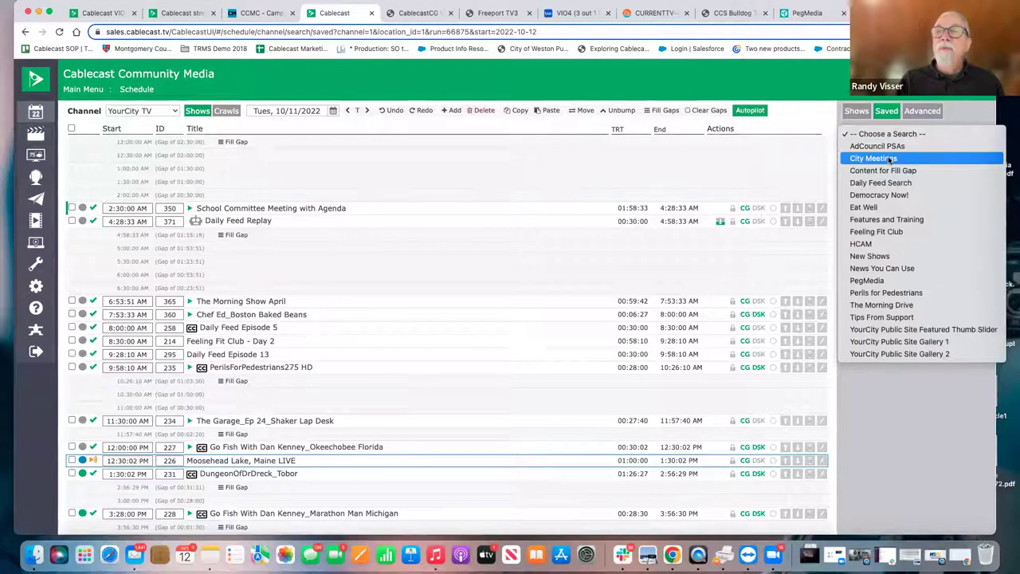
{"action": "left_click", "coordinate": [889, 158]}
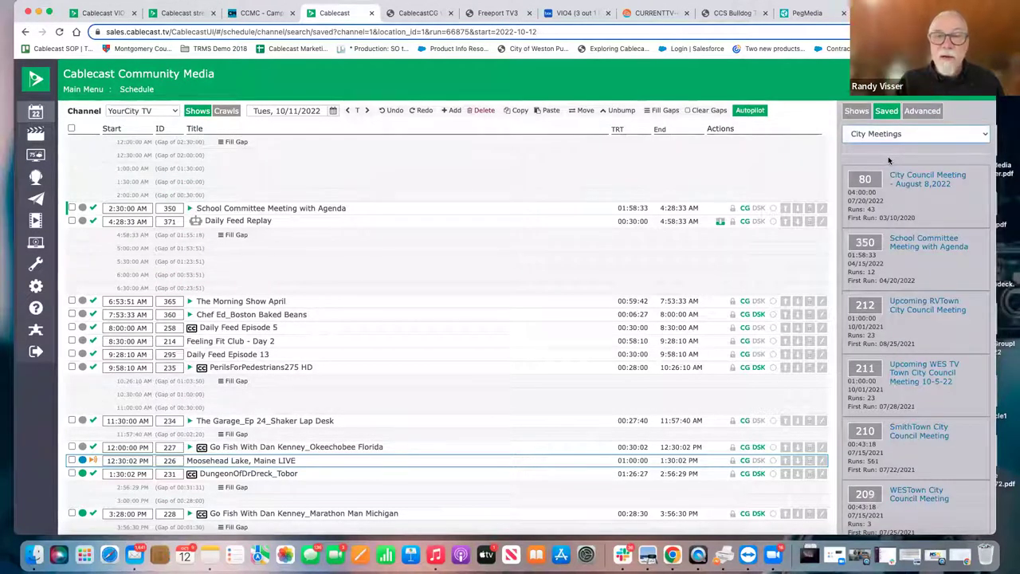
{"action": "left_click", "coordinate": [888, 135]}
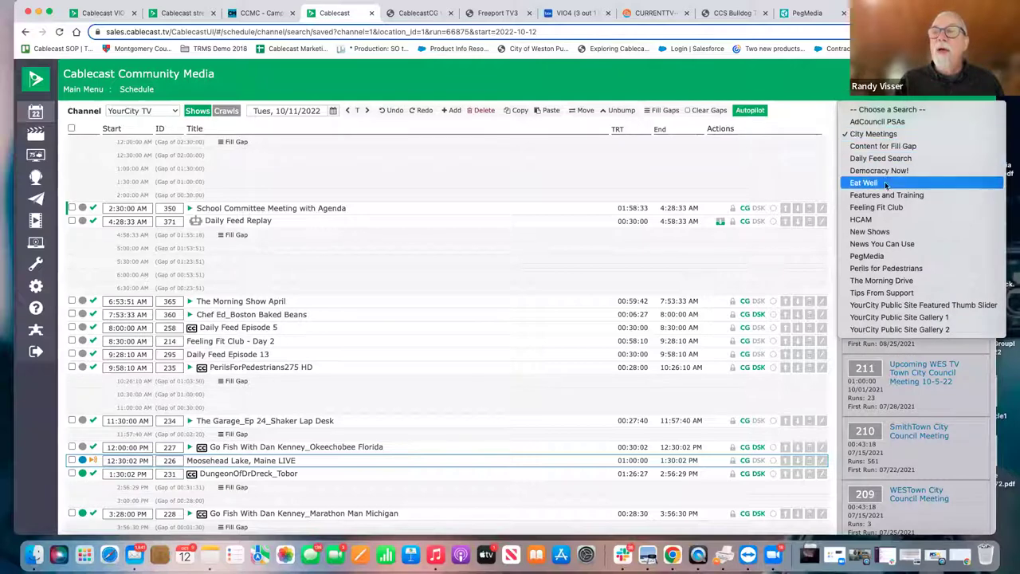
{"action": "left_click", "coordinate": [885, 207]}
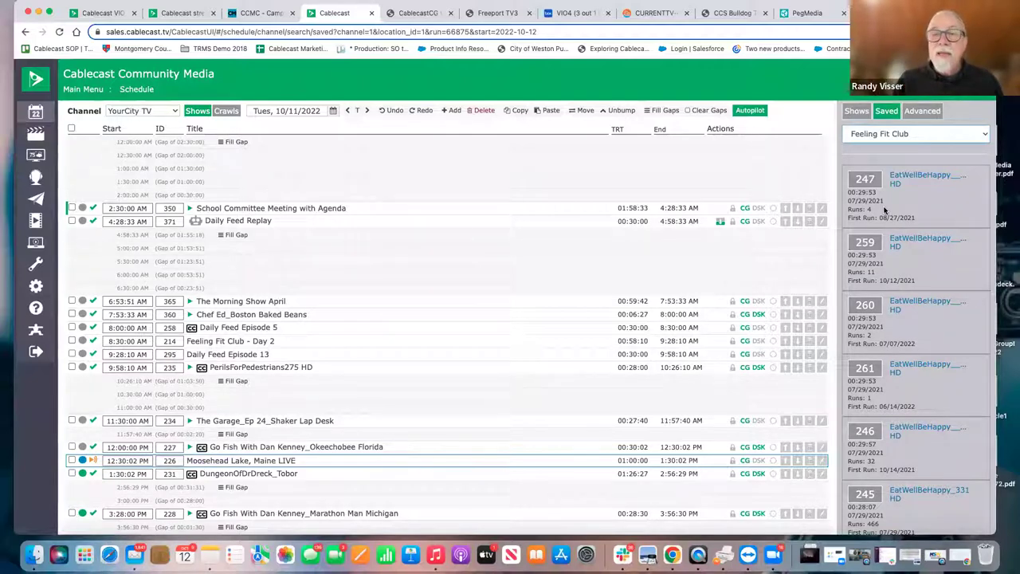
Open show 259 from the saved search results and examine its record down to the bibliographic information and custom fields.
{"action": "left_click", "coordinate": [918, 241]}
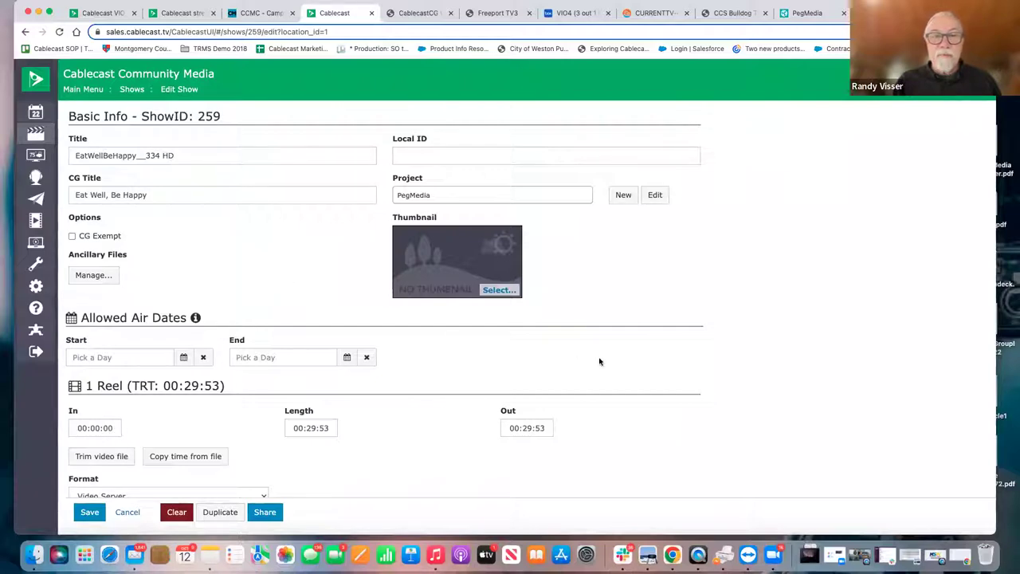
{"action": "scroll", "coordinate": [599, 362], "scroll_direction": "down", "scroll_amount": 10}
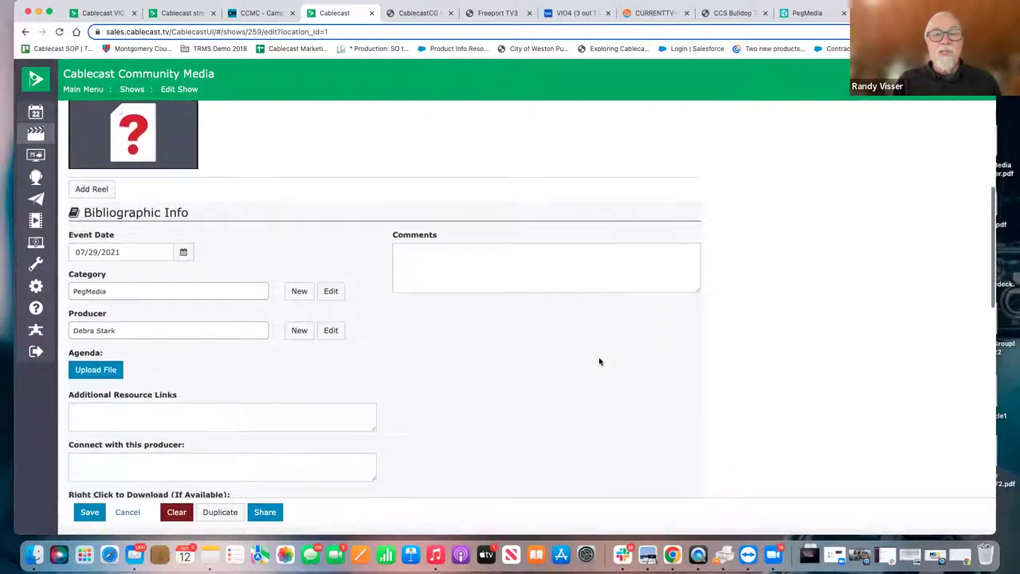
{"action": "scroll", "coordinate": [599, 362], "scroll_direction": "down", "scroll_amount": 3}
{"action": "scroll", "coordinate": [599, 362], "scroll_direction": "down", "scroll_amount": 2}
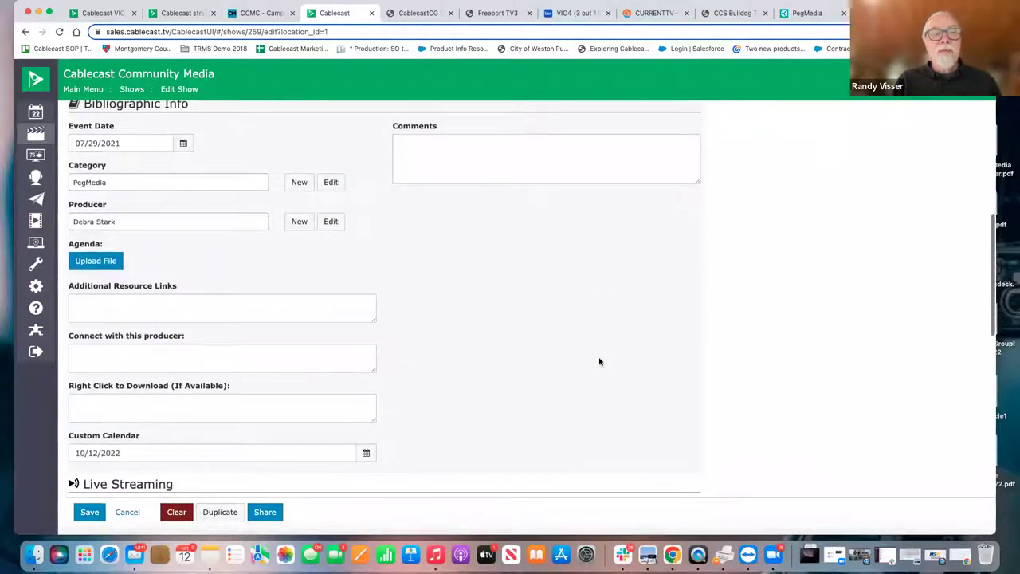
View the category choices available in show 259's bibliographic information.
{"action": "left_click", "coordinate": [299, 183]}
{"action": "left_click", "coordinate": [595, 181]}
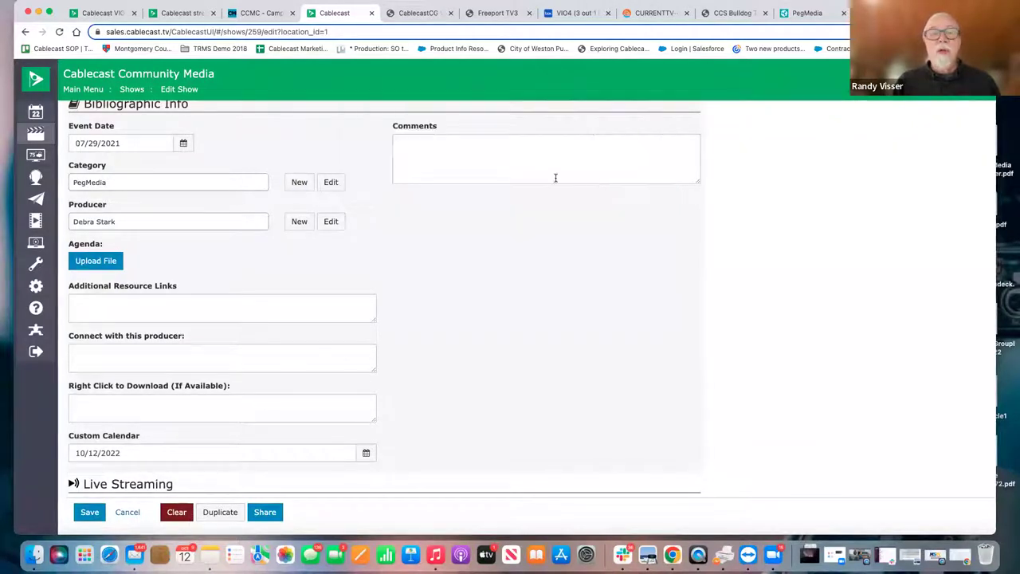
{"action": "left_click", "coordinate": [242, 186]}
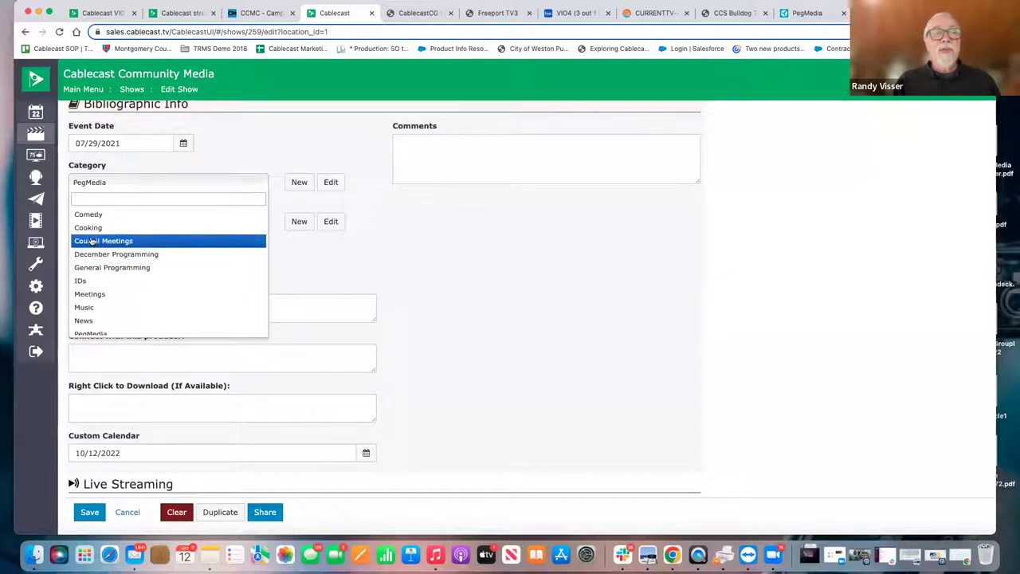
{"action": "left_click", "coordinate": [191, 182]}
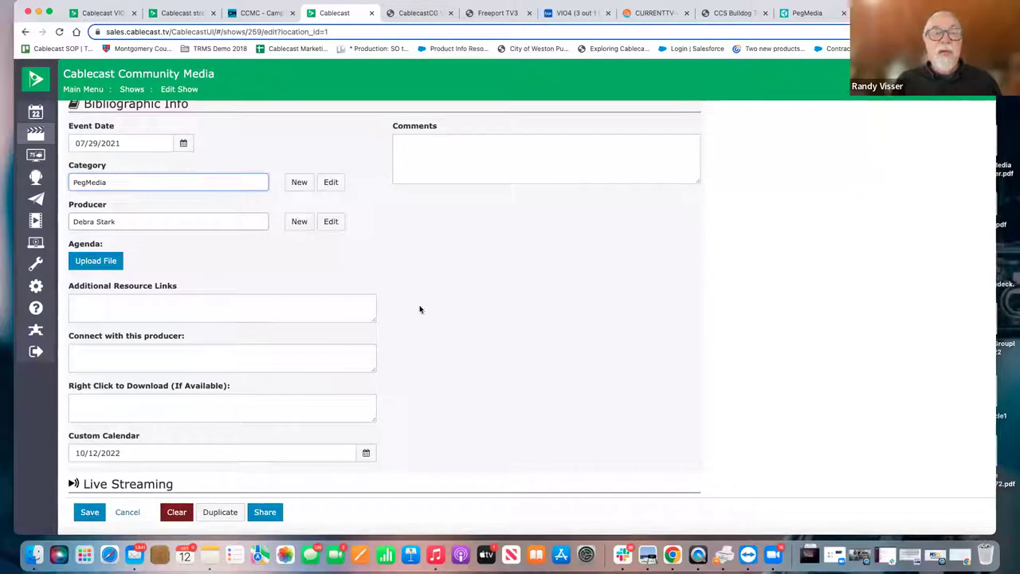
Enable video on demand for show 259, then leave its record without saving.
{"action": "scroll", "coordinate": [420, 310], "scroll_direction": "down", "scroll_amount": 8}
{"action": "scroll", "coordinate": [420, 310], "scroll_direction": "down", "scroll_amount": 2}
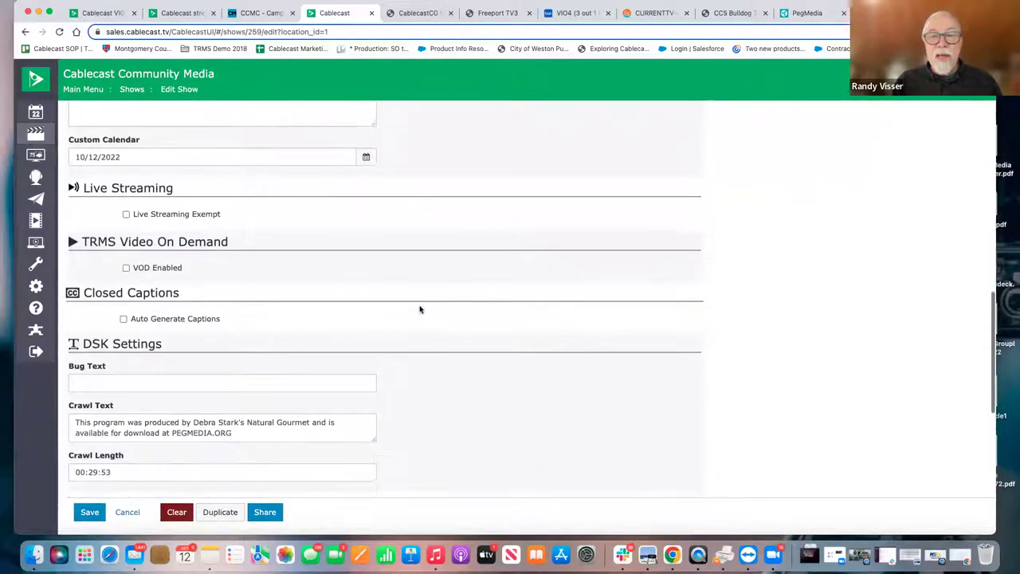
{"action": "scroll", "coordinate": [420, 309], "scroll_direction": "up", "scroll_amount": 1}
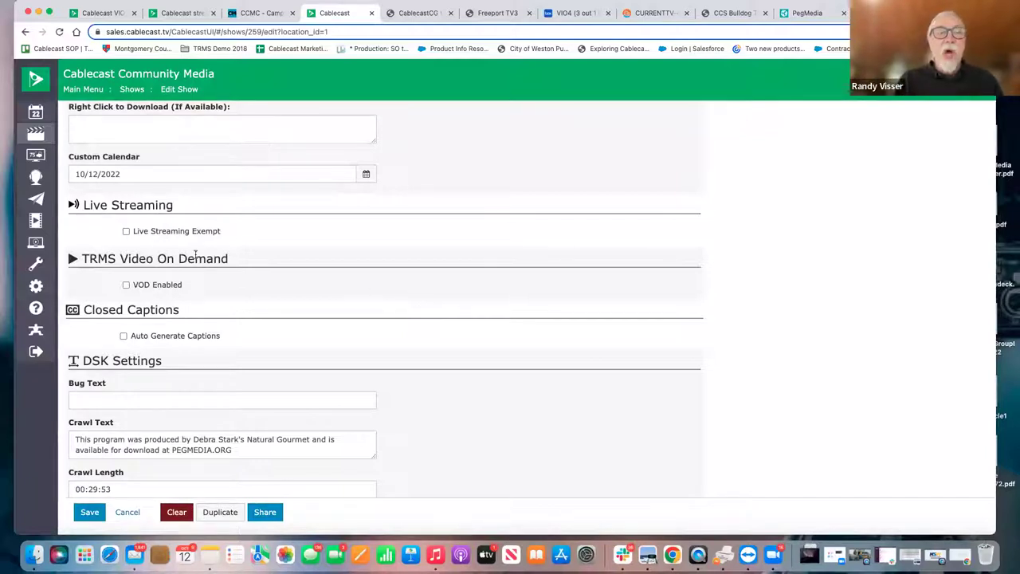
{"action": "left_click", "coordinate": [127, 287]}
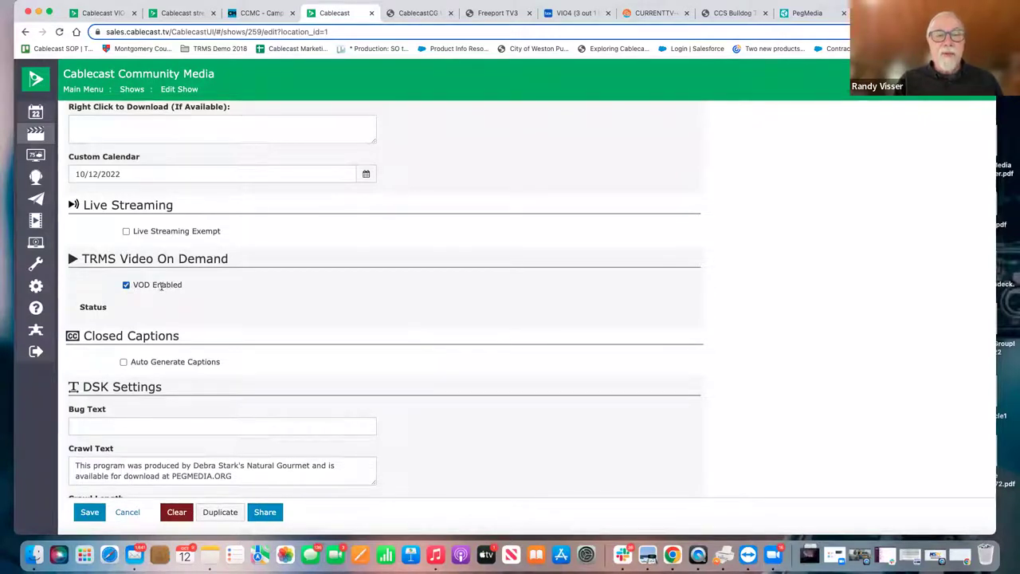
{"action": "left_click", "coordinate": [127, 513]}
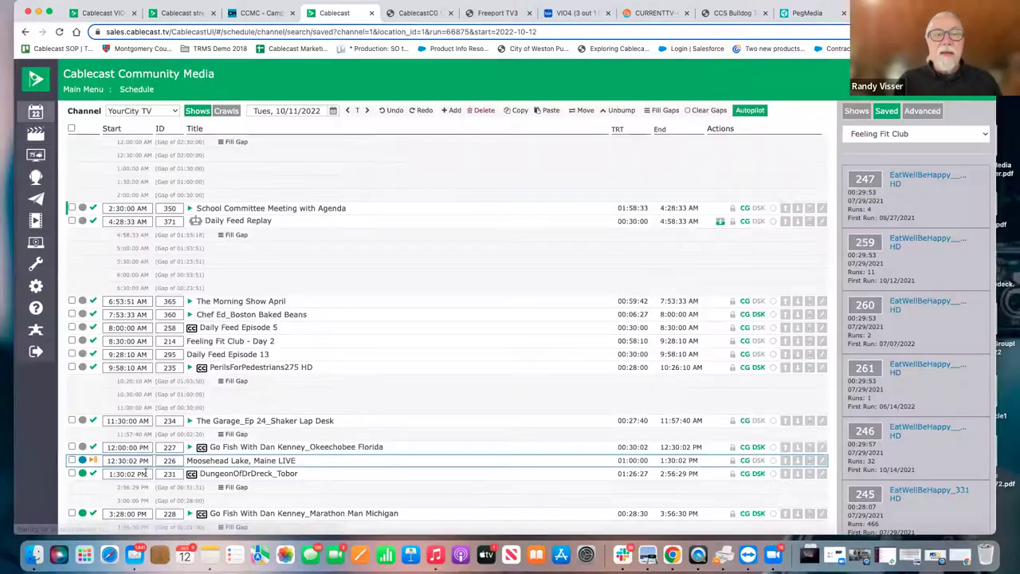
Open The Morning Drive from the completed video-on-demand list, play it muted from further in, and pause it at 00:15:36.
{"action": "left_click", "coordinate": [36, 241]}
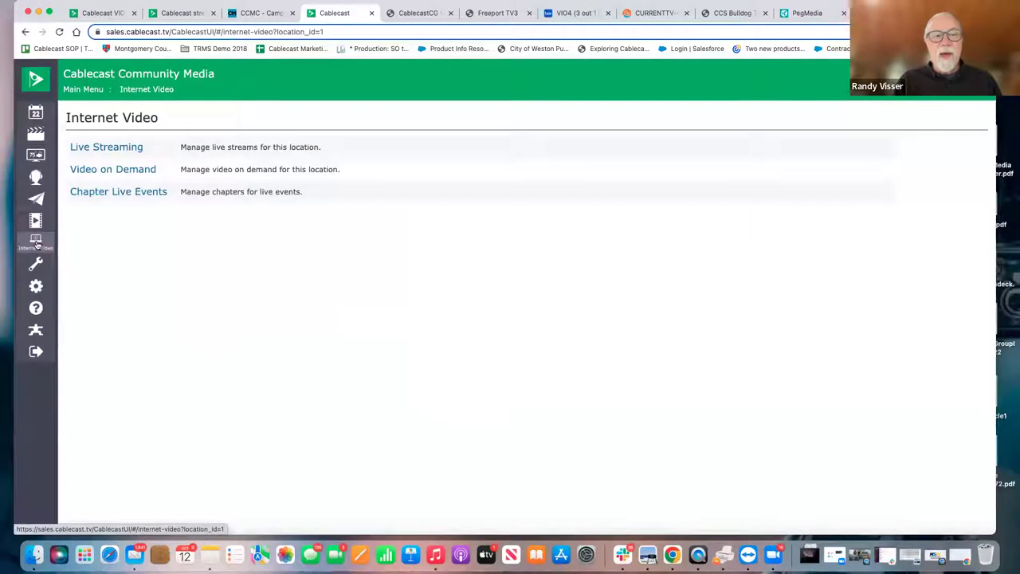
{"action": "left_click", "coordinate": [113, 171]}
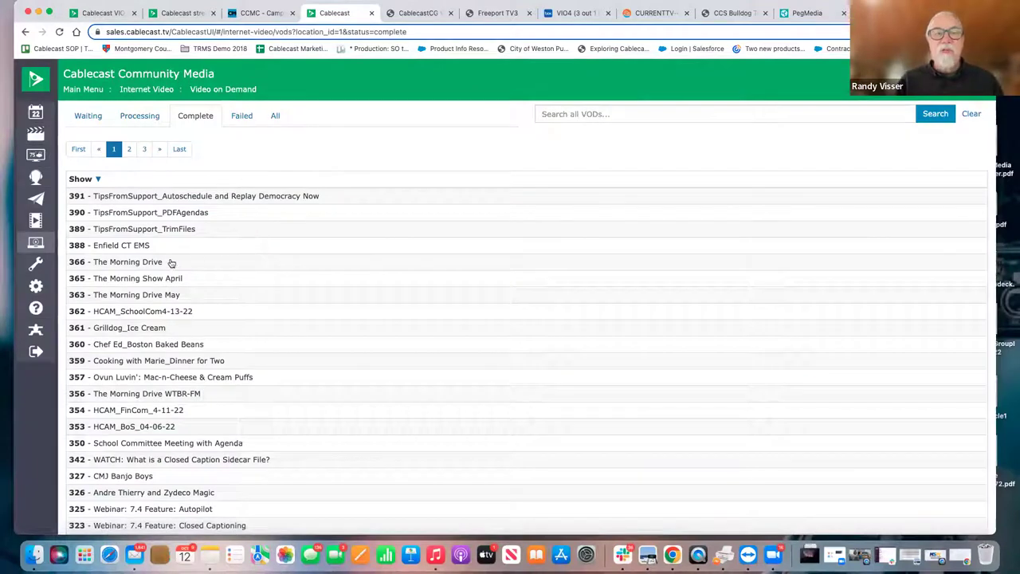
{"action": "left_click", "coordinate": [131, 262]}
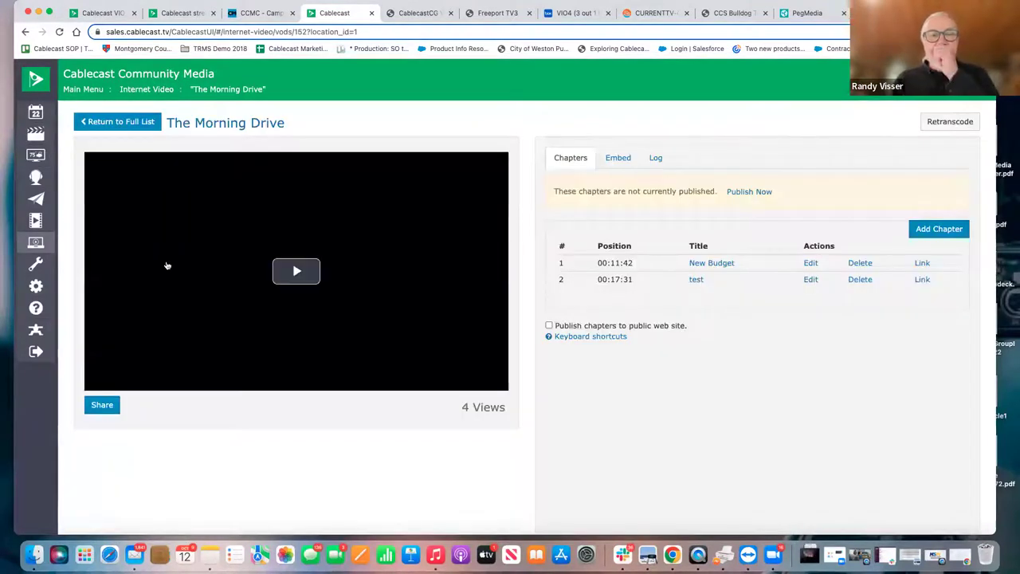
{"action": "left_click", "coordinate": [296, 270]}
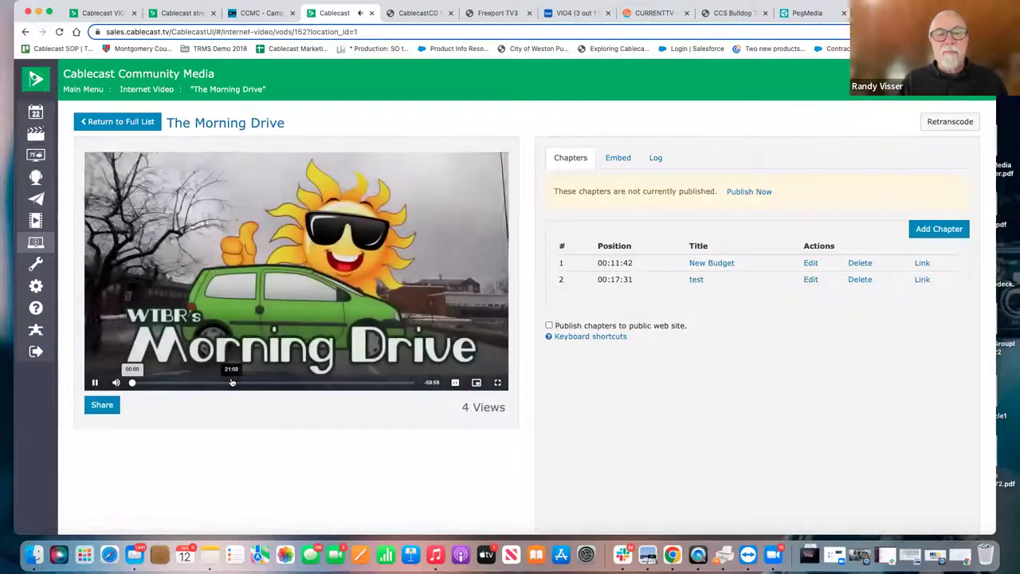
{"action": "left_click", "coordinate": [117, 384]}
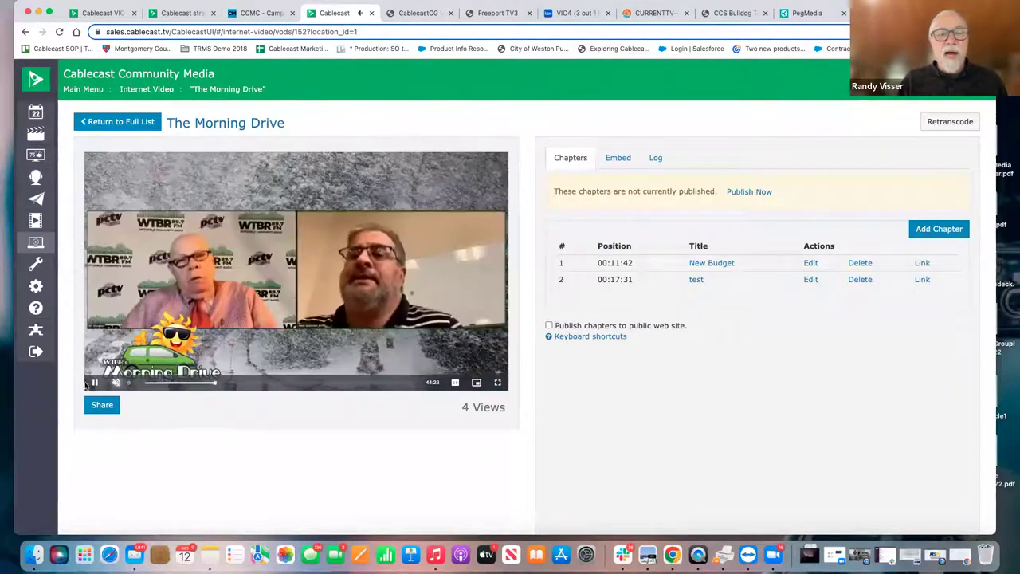
{"action": "left_click", "coordinate": [309, 325]}
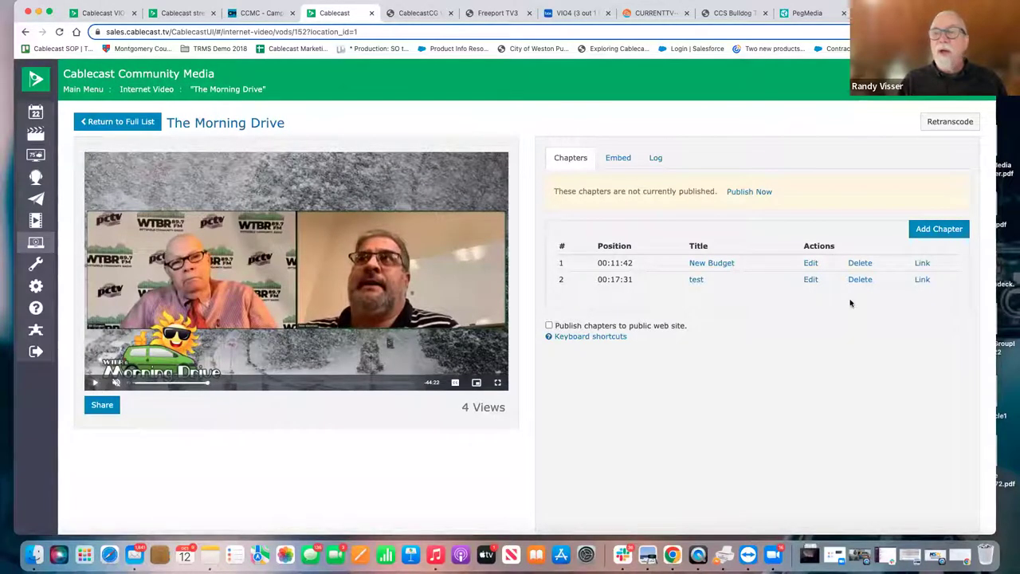
Add a chapter at 00:15:36 of The Morning Drive, titled with the speaker's first name followed by "Speaks".
{"action": "left_click", "coordinate": [938, 230]}
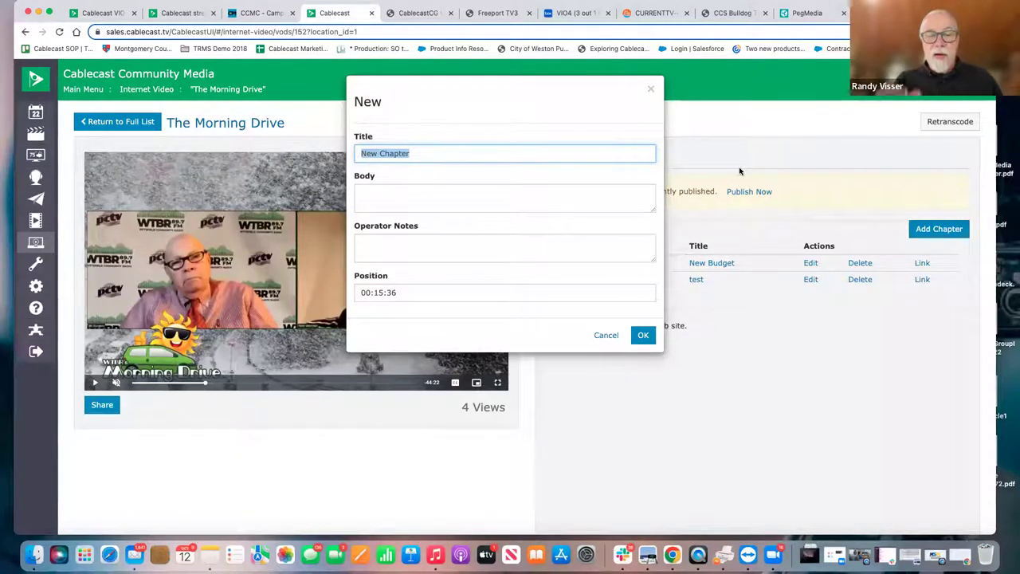
{"action": "type", "text": "Bob Speaks"}
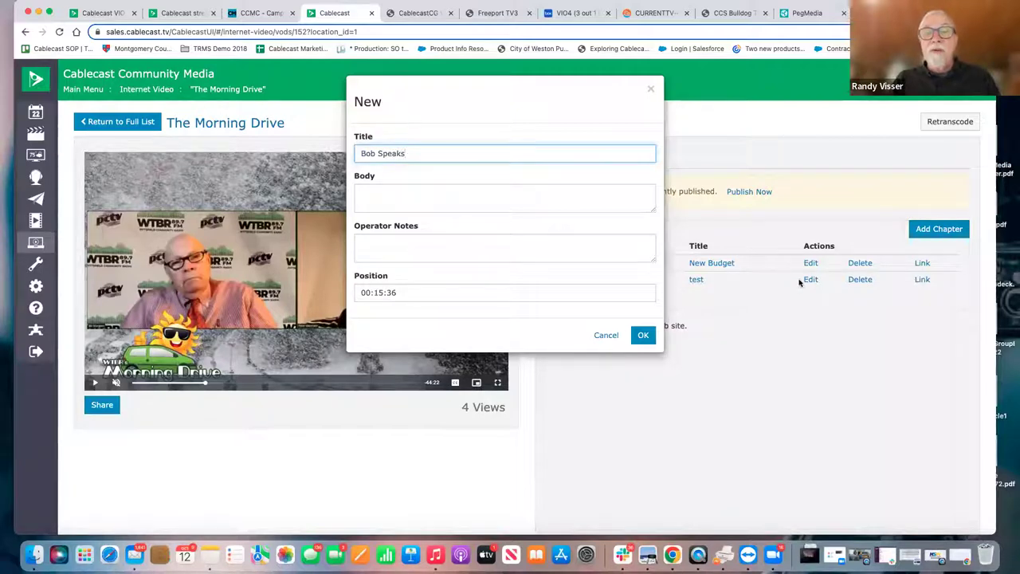
{"action": "left_click", "coordinate": [653, 335]}
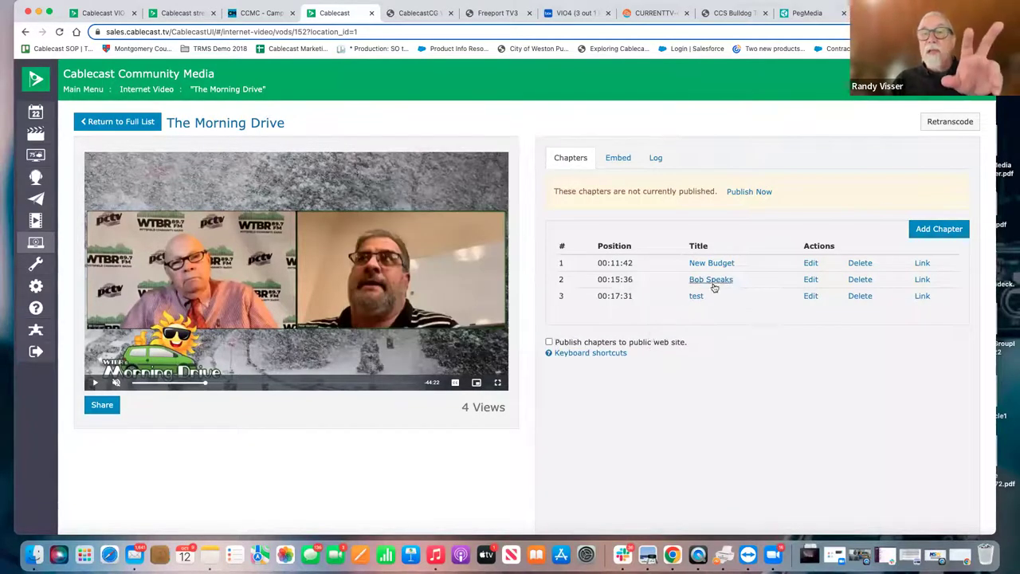
View the new chapter's public site link, then show the embed code and direct links for The Morning Drive.
{"action": "left_click", "coordinate": [923, 280]}
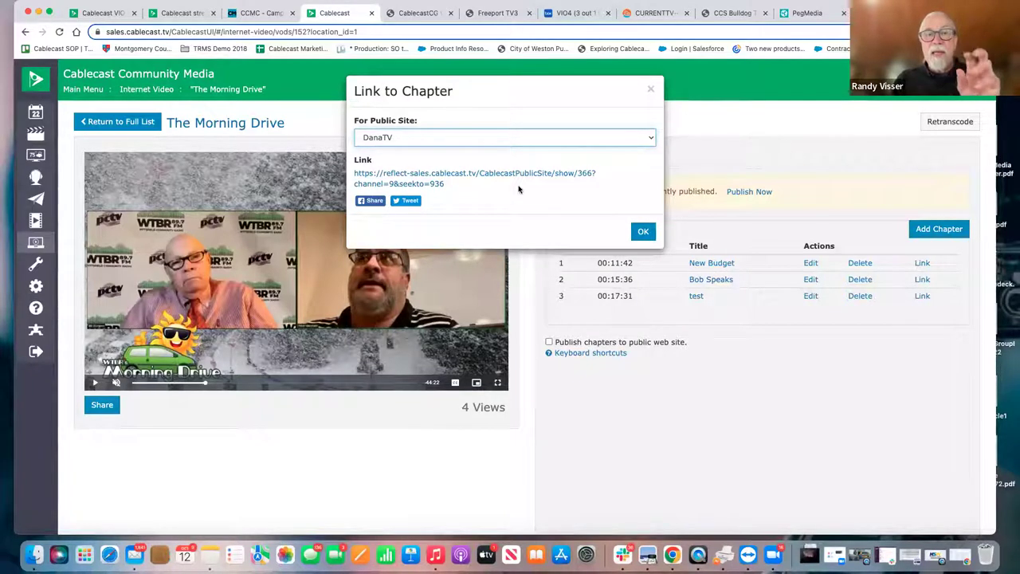
{"action": "left_click", "coordinate": [652, 89]}
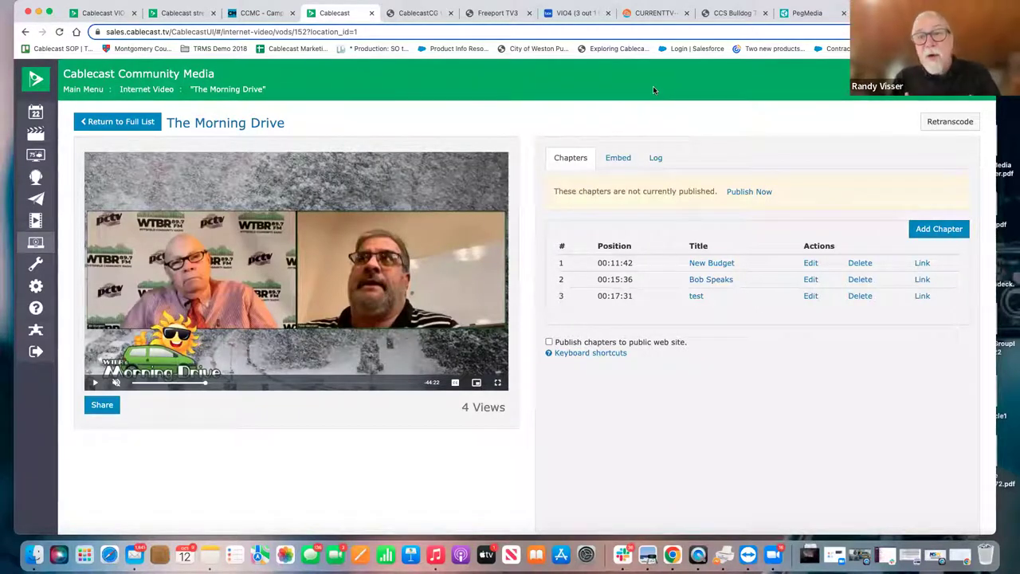
{"action": "left_click", "coordinate": [619, 158]}
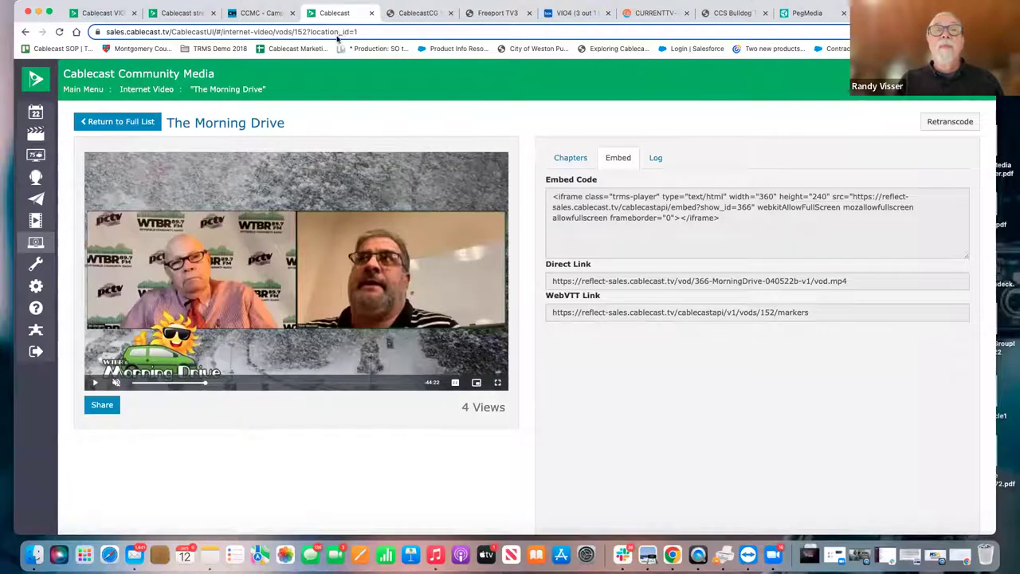
Switch to the CURRENTtv website, open its Video On Demand page, and browse to the second set of Beach Safety videos.
{"action": "left_click_drag", "start_coordinate": [271, 7], "coordinate": [239, 41]}
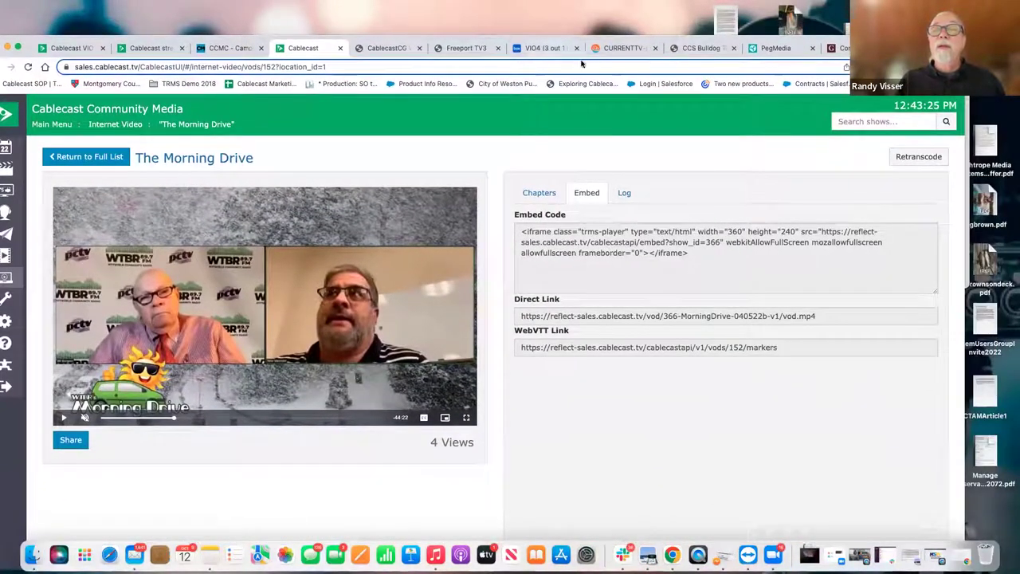
{"action": "left_click", "coordinate": [621, 48]}
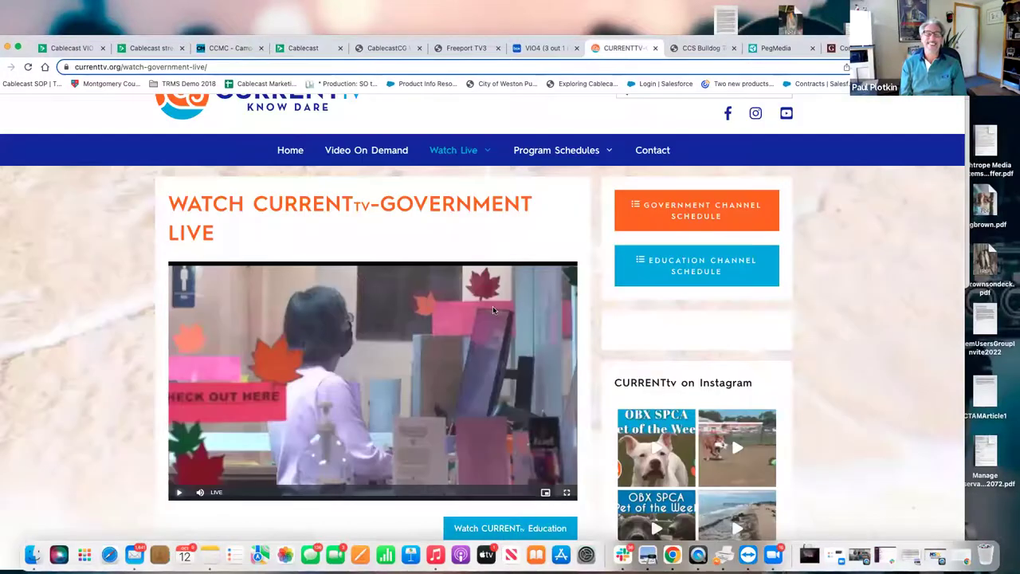
{"action": "left_click", "coordinate": [361, 151]}
{"action": "scroll", "coordinate": [423, 325], "scroll_direction": "down", "scroll_amount": 3}
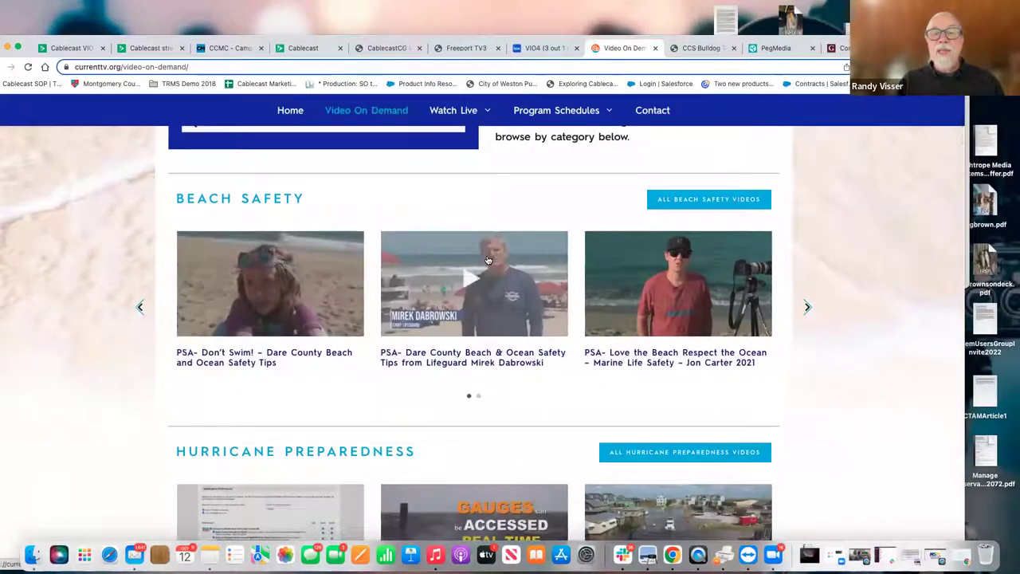
{"action": "left_click", "coordinate": [807, 308]}
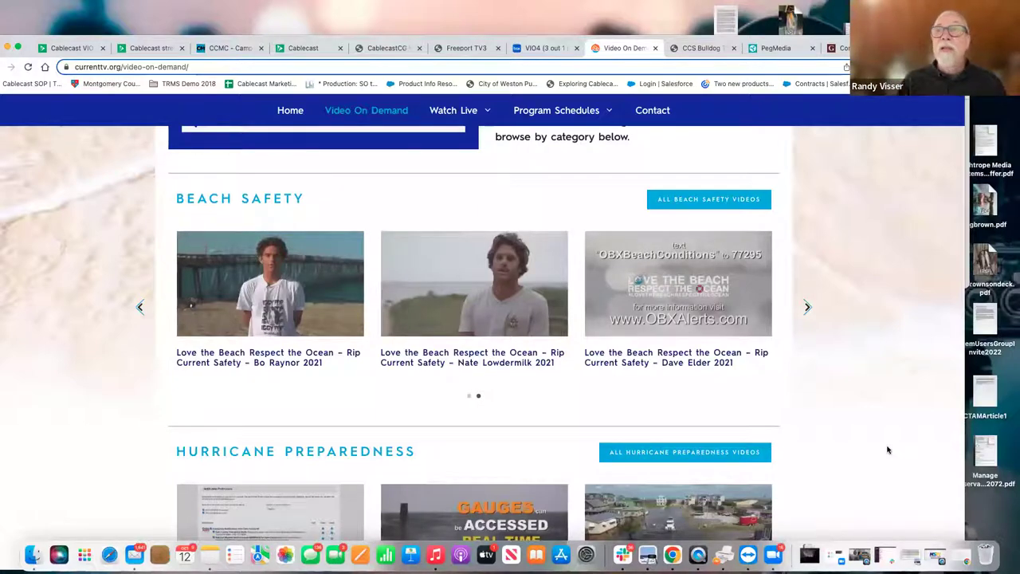
Play the OTT PromoV4.mp4 video in a repositioned player window, pause it near the end, and move playback back to 00:09.
{"action": "left_click", "coordinate": [860, 555]}
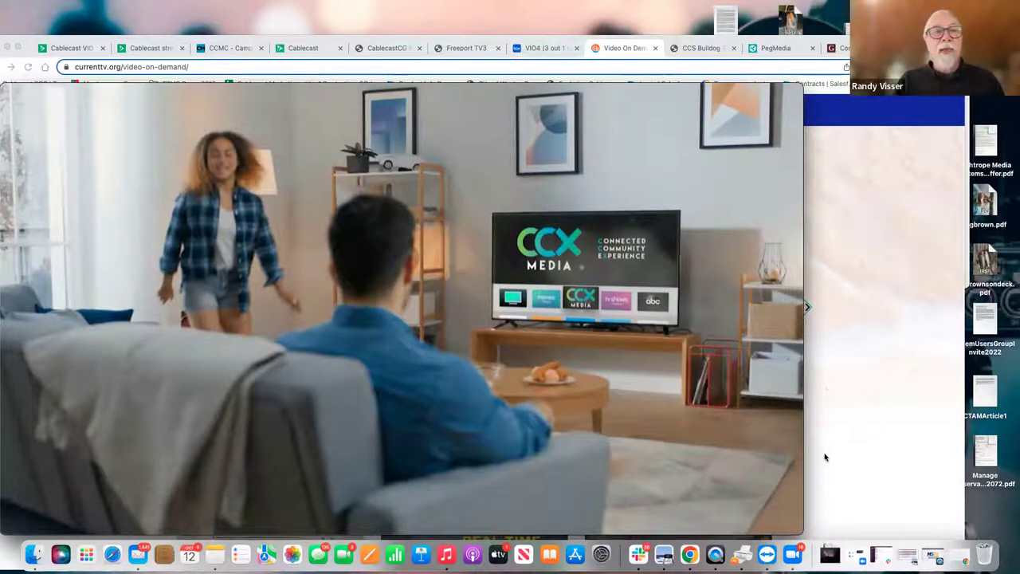
{"action": "mouse_move", "coordinate": [148, 260]}
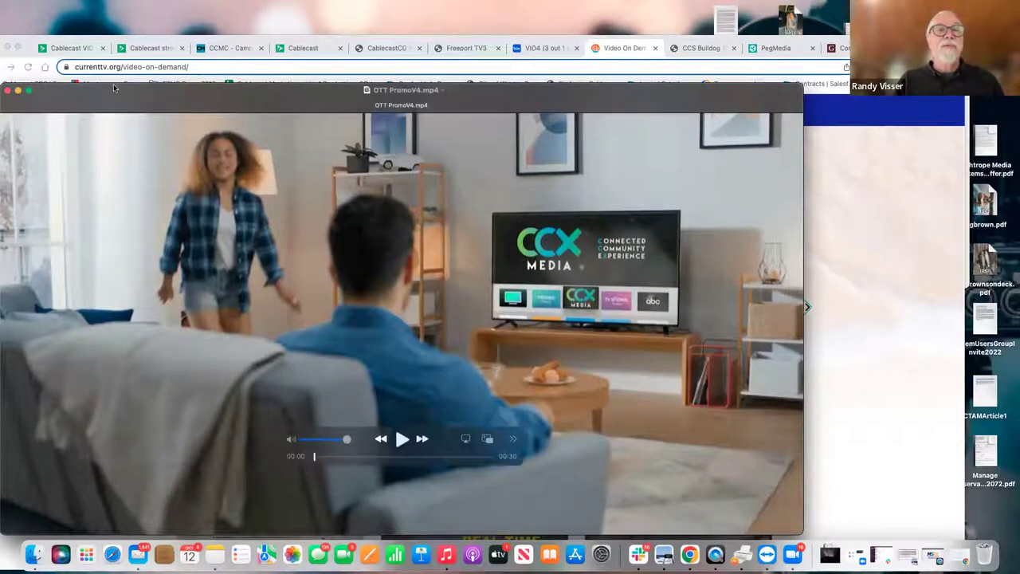
{"action": "left_click_drag", "start_coordinate": [94, 88], "coordinate": [165, 62]}
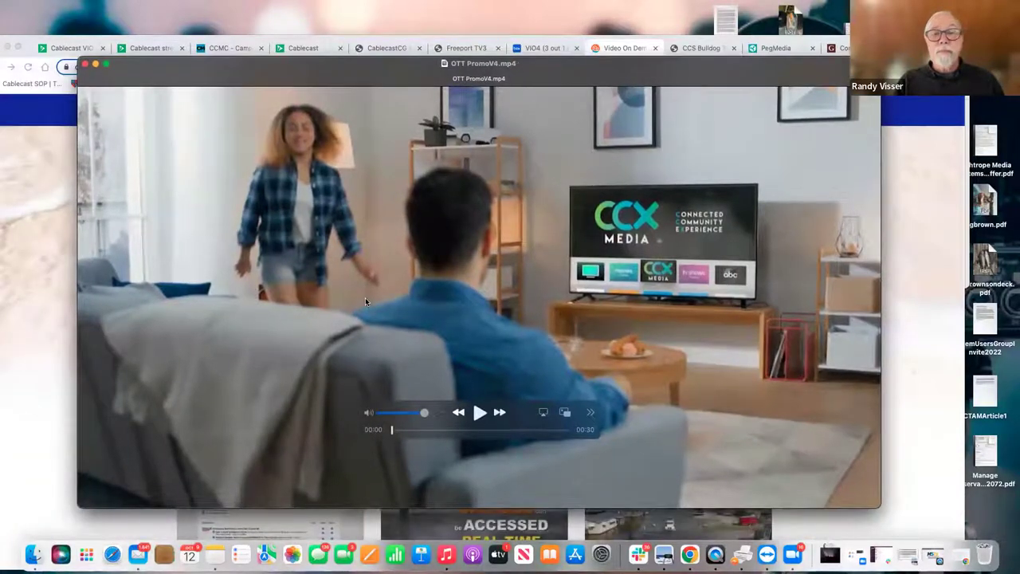
{"action": "left_click", "coordinate": [479, 413]}
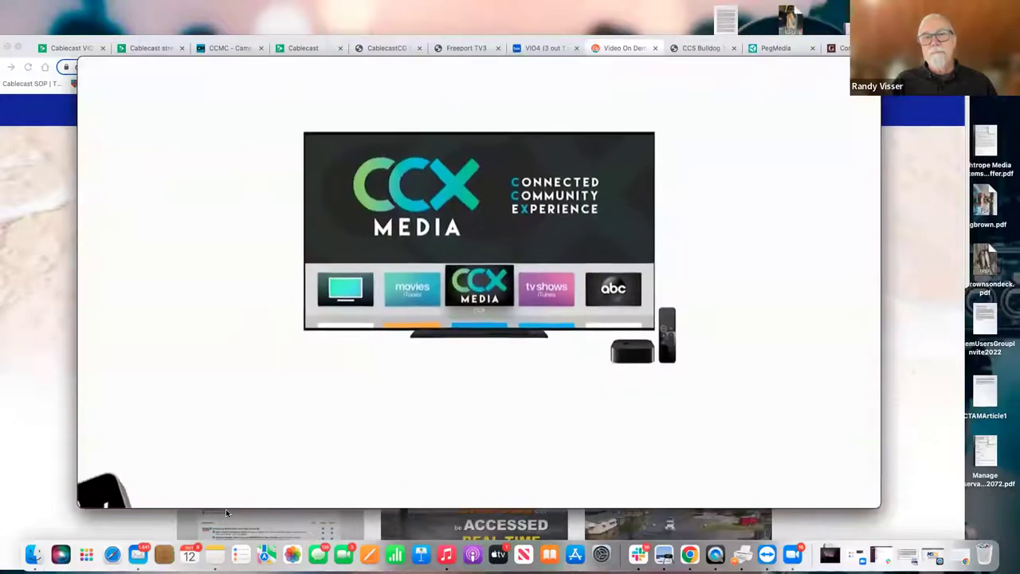
{"action": "mouse_move", "coordinate": [200, 490]}
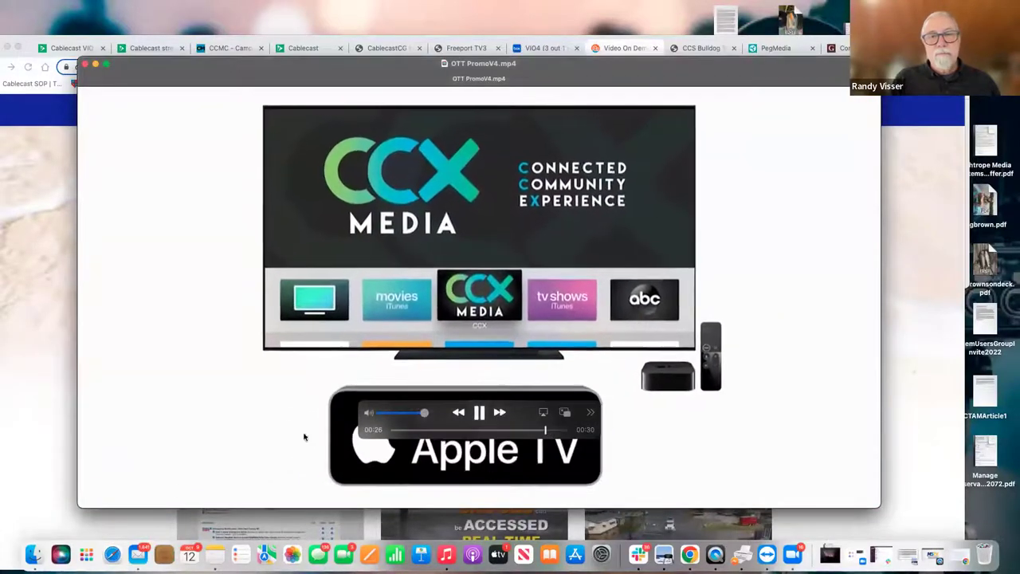
{"action": "left_click", "coordinate": [480, 415]}
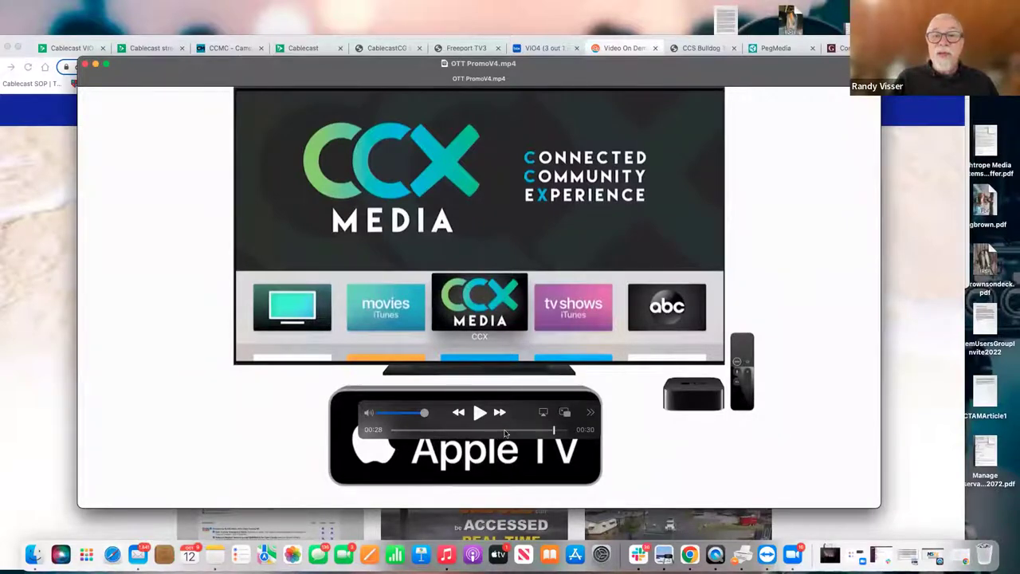
{"action": "left_click", "coordinate": [507, 429]}
{"action": "left_click_drag", "start_coordinate": [506, 429], "coordinate": [443, 430]}
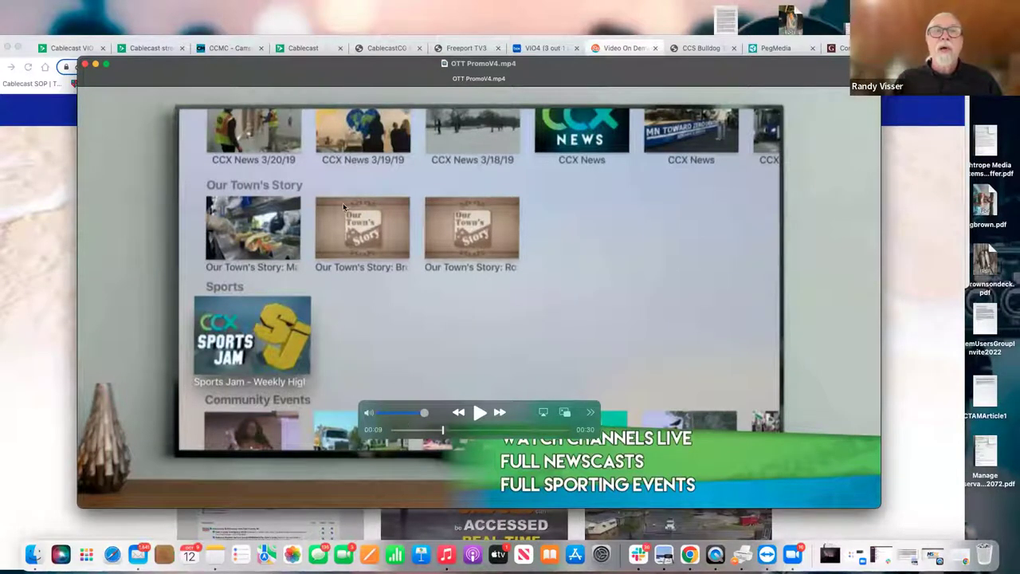
Return to Cablecast, list the unlinked digital files, and view the details of Daily Feed Replay.mp4.
{"action": "left_click", "coordinate": [301, 49]}
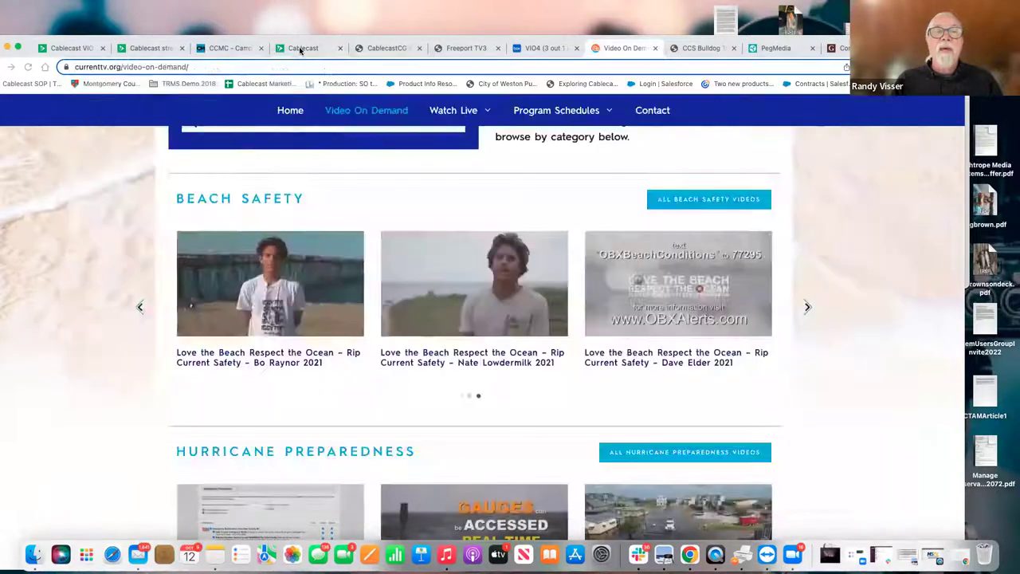
{"action": "double_click", "coordinate": [70, 34]}
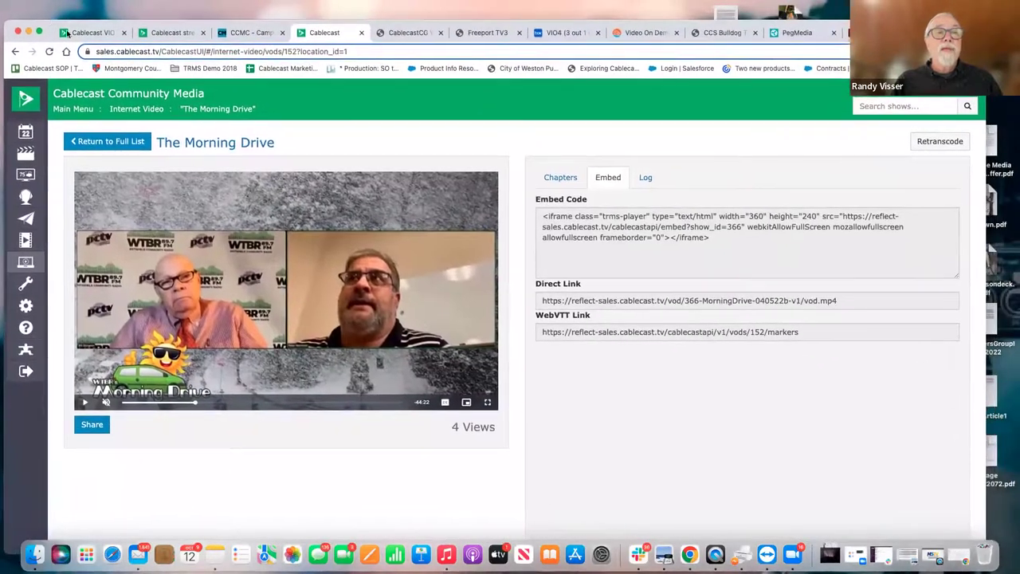
{"action": "left_click", "coordinate": [27, 239]}
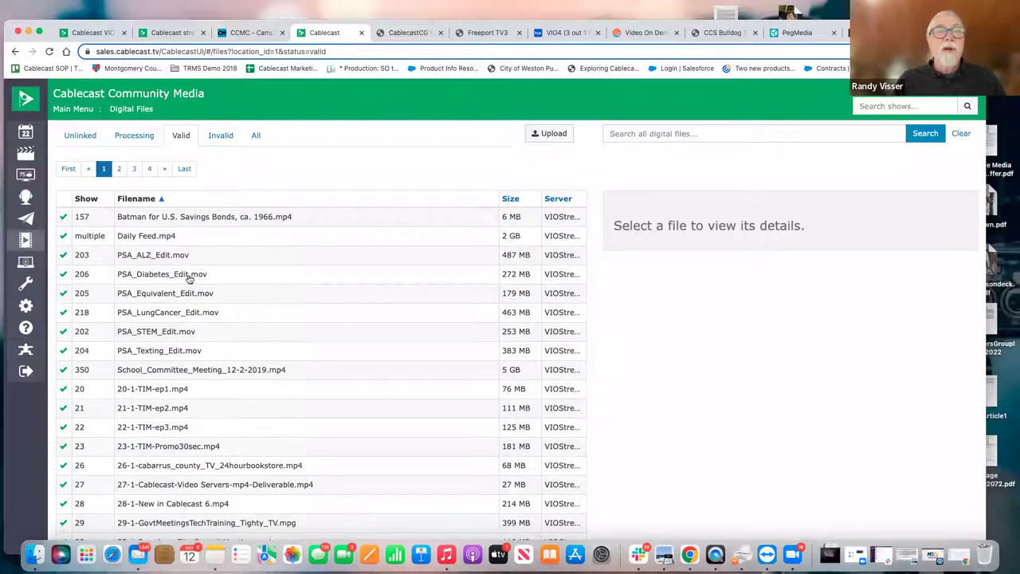
{"action": "left_click", "coordinate": [91, 136]}
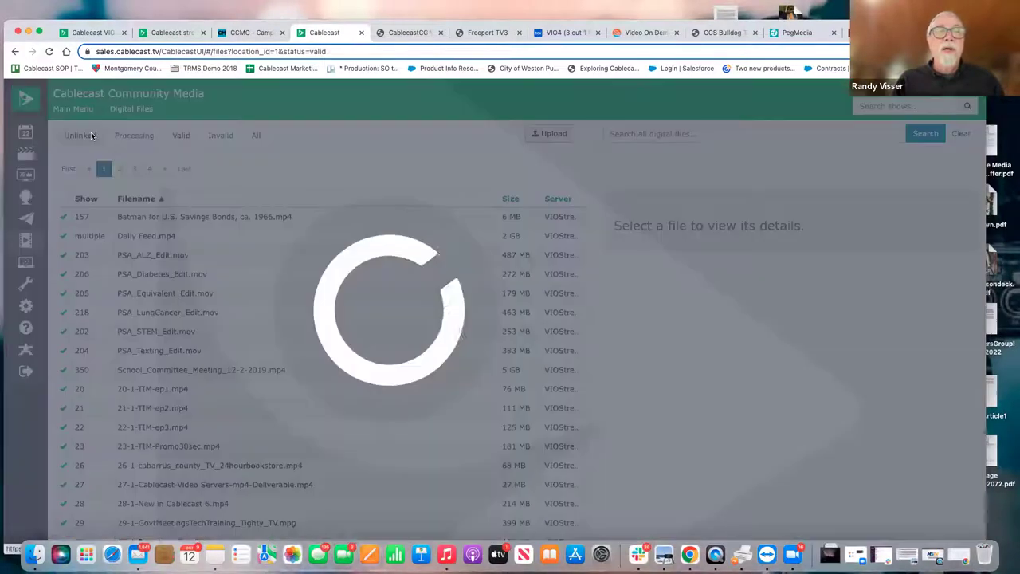
{"action": "left_click", "coordinate": [171, 198]}
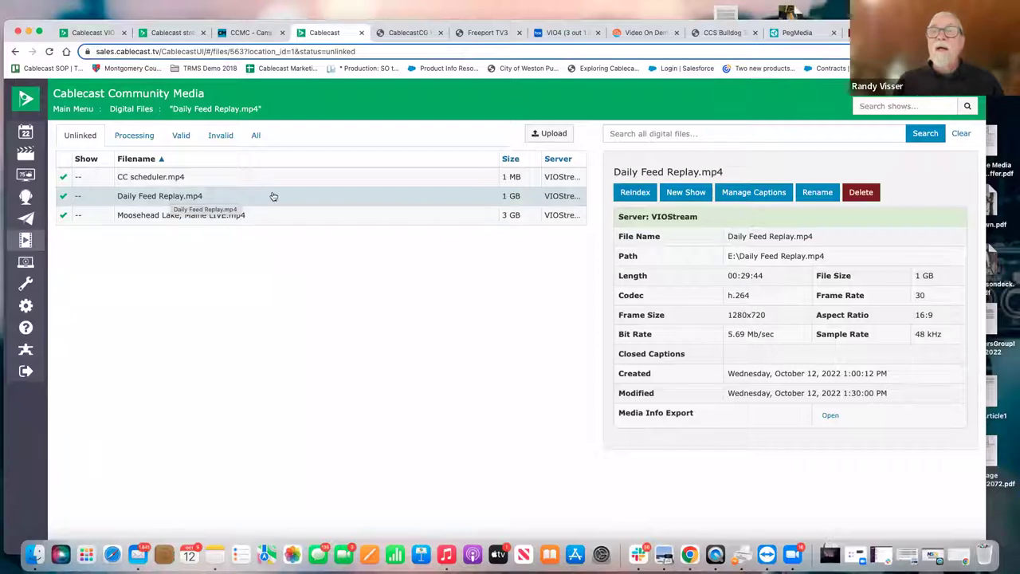
Create a new show from the unlinked digital file Daily Feed Replay.mp4.
{"action": "left_click", "coordinate": [689, 193]}
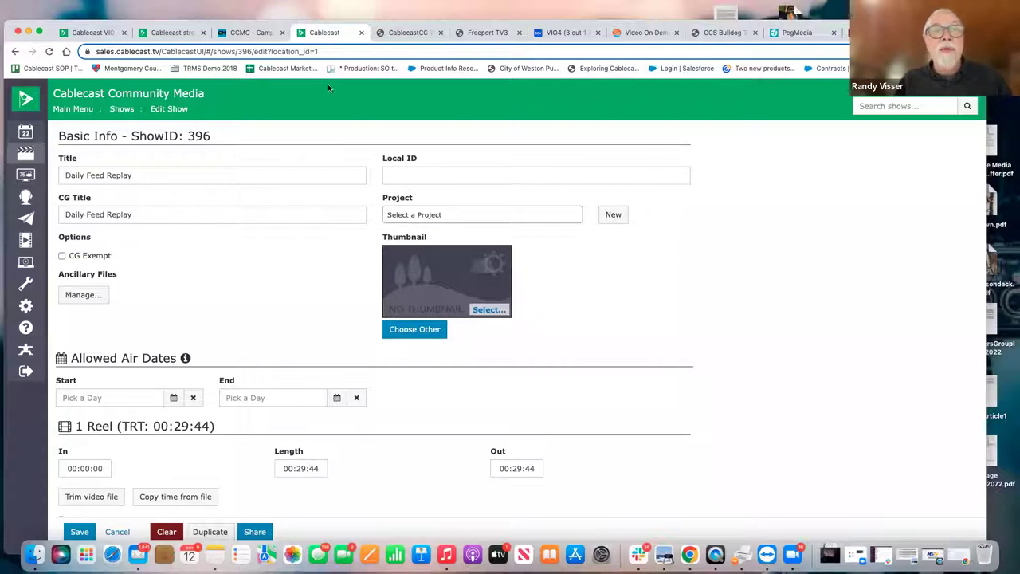
Switch to the Cablecast company website and open the New User Training videos from its documents and support resources.
{"action": "left_click", "coordinate": [160, 36]}
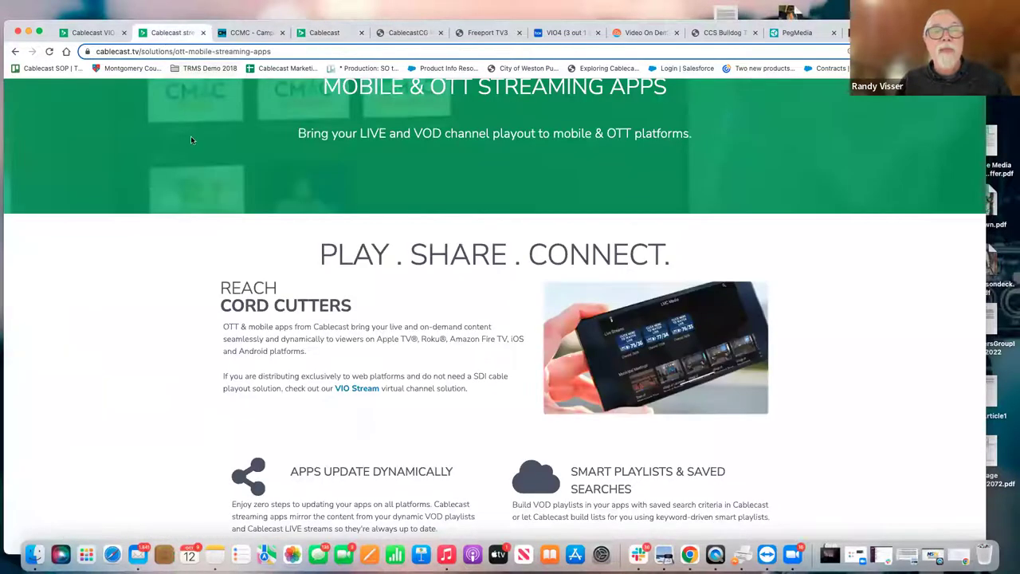
{"action": "scroll", "coordinate": [191, 144], "scroll_direction": "up", "scroll_amount": 2}
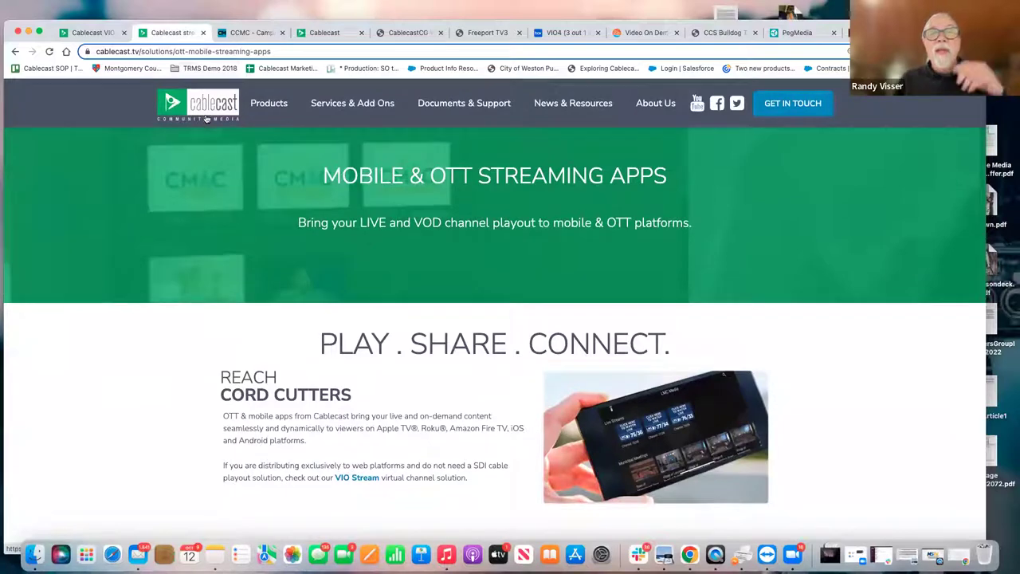
{"action": "mouse_move", "coordinate": [474, 106]}
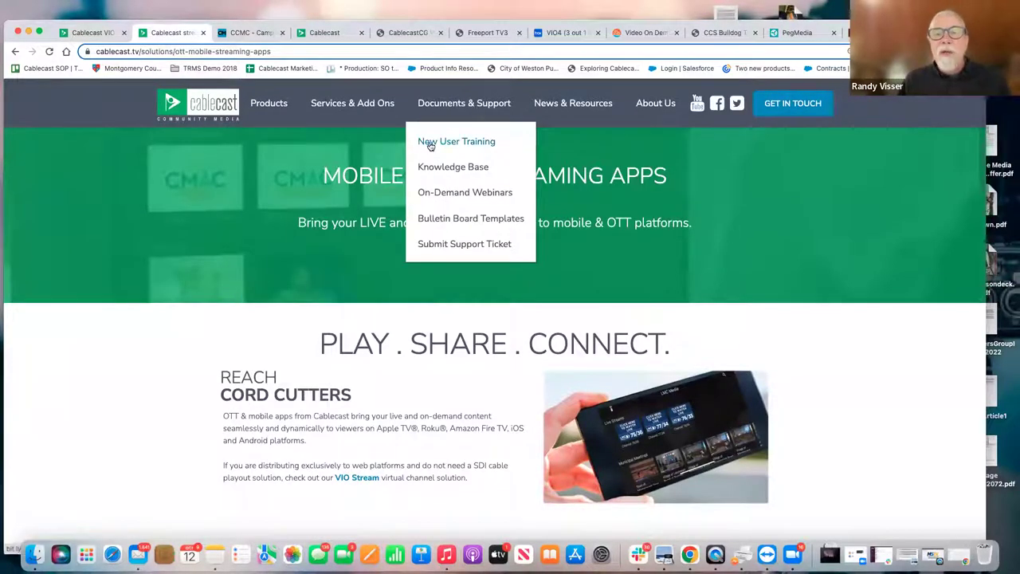
{"action": "left_click", "coordinate": [465, 142]}
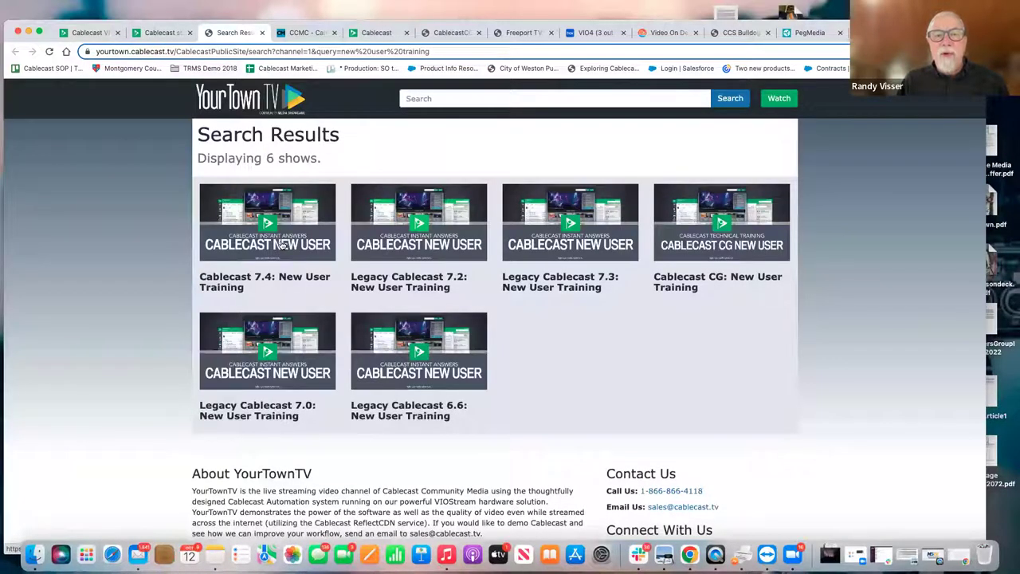
Open the Cablecast 7.4: New User Training video, play it from the Autopilot chapter, and pause playback.
{"action": "left_click", "coordinate": [281, 245]}
{"action": "scroll", "coordinate": [263, 402], "scroll_direction": "down", "scroll_amount": 5}
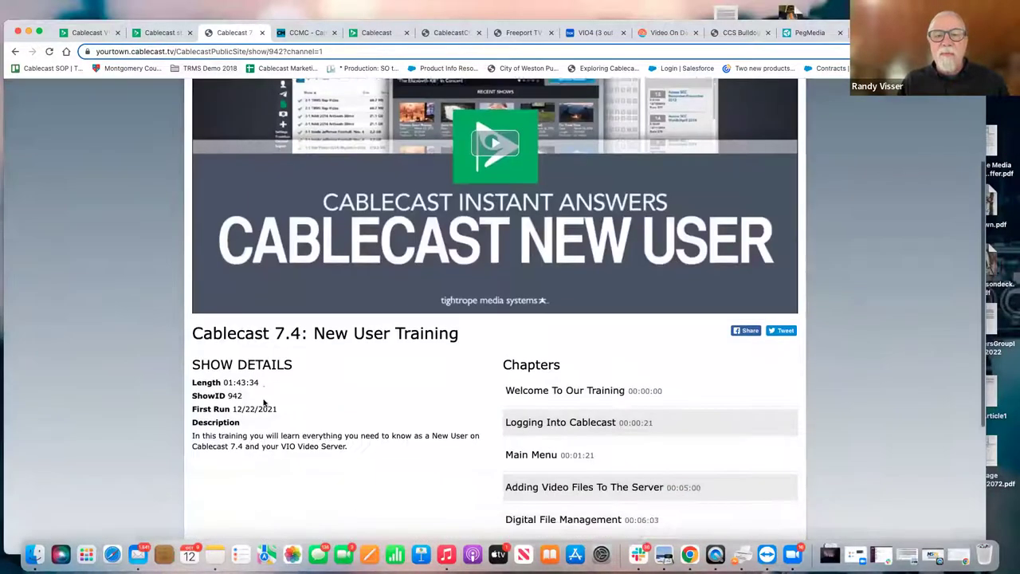
{"action": "scroll", "coordinate": [587, 303], "scroll_direction": "down", "scroll_amount": 8}
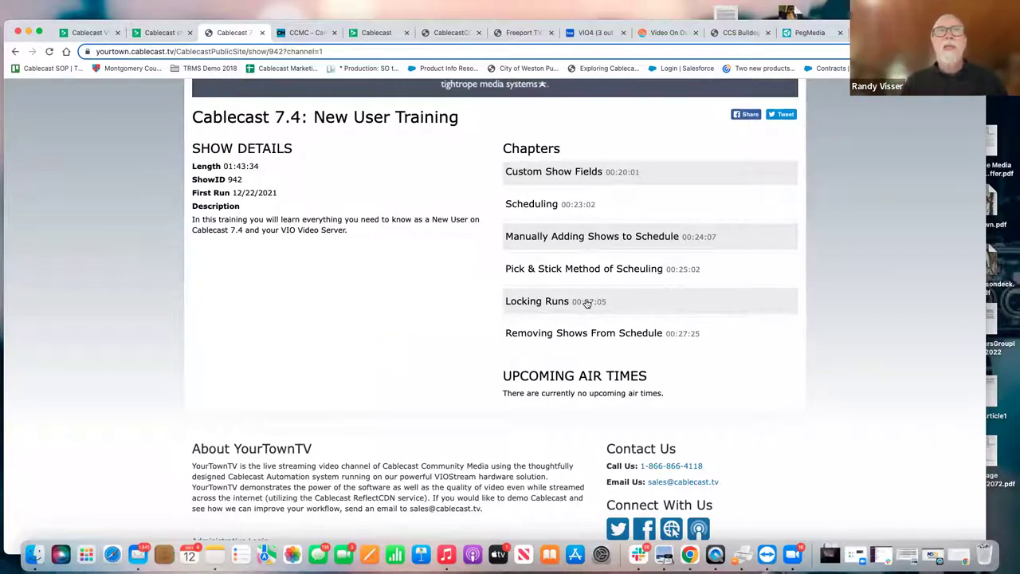
{"action": "scroll", "coordinate": [592, 336], "scroll_direction": "down", "scroll_amount": 3}
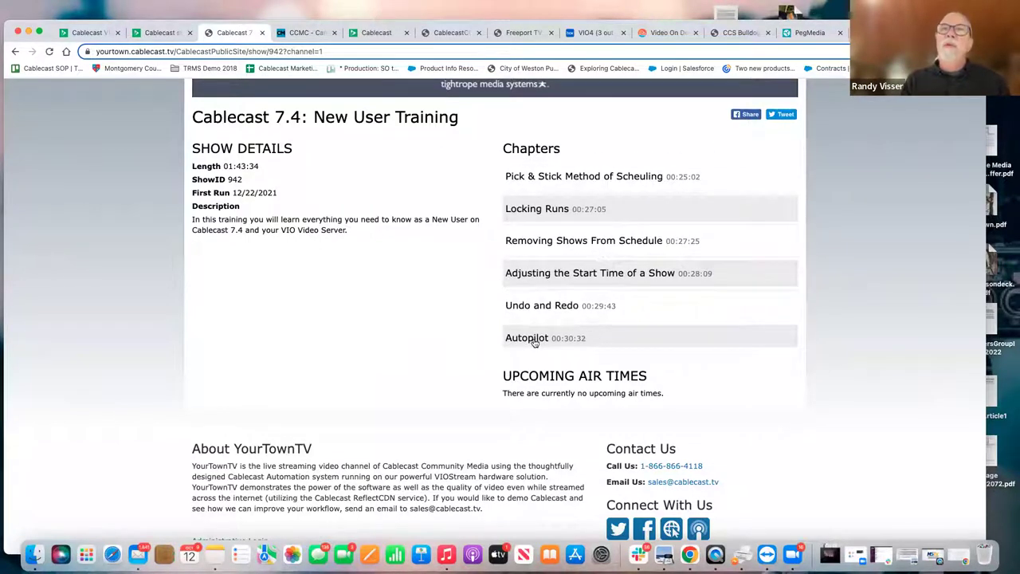
{"action": "left_click", "coordinate": [592, 338]}
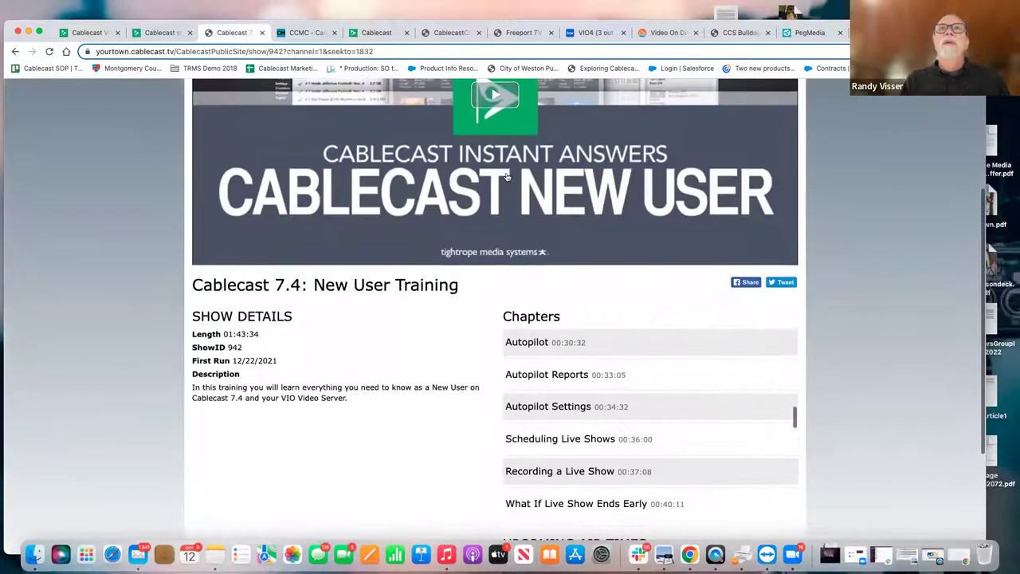
{"action": "left_click", "coordinate": [503, 96]}
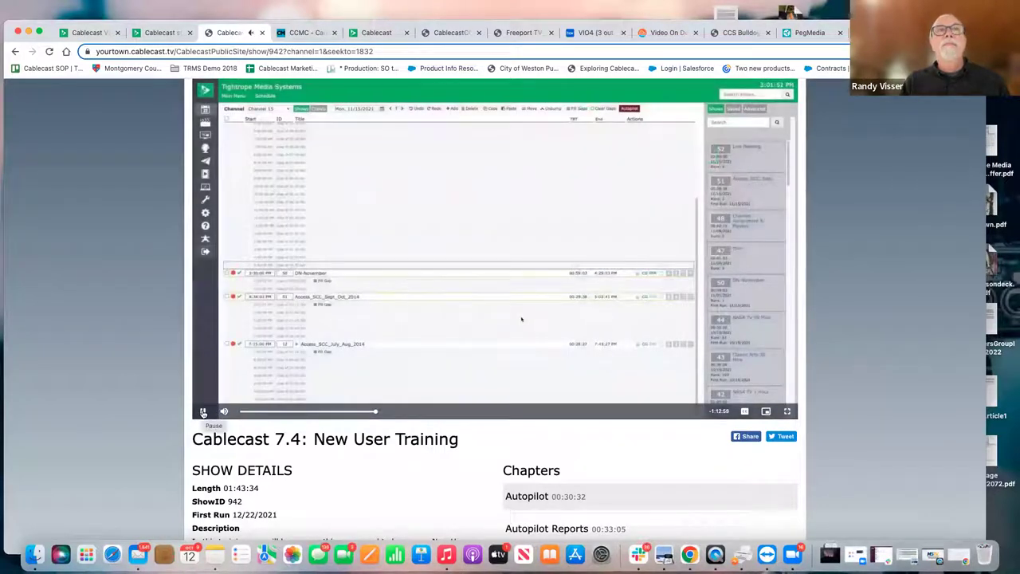
{"action": "left_click", "coordinate": [203, 412]}
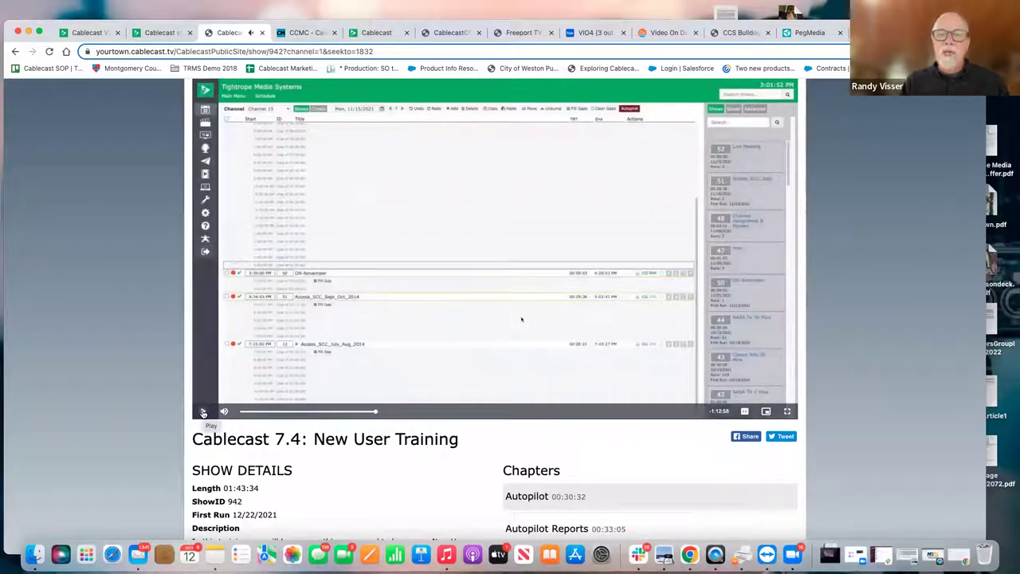